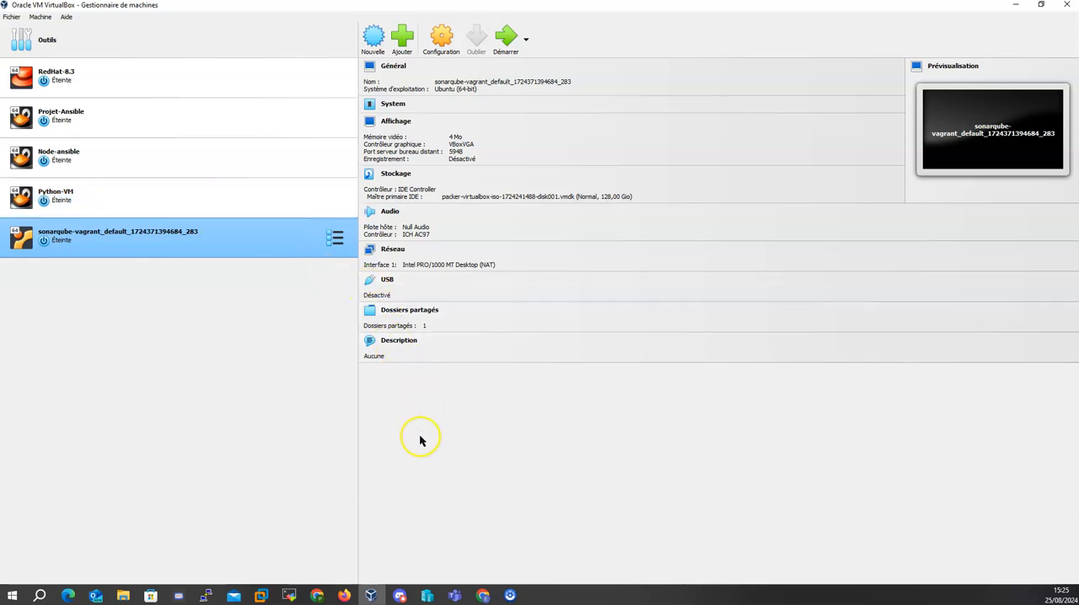
- Switch to Chrome, search for "virtualbox download" and open the official VirtualBox downloads page
{"action": "left_click", "coordinate": [372, 594]}
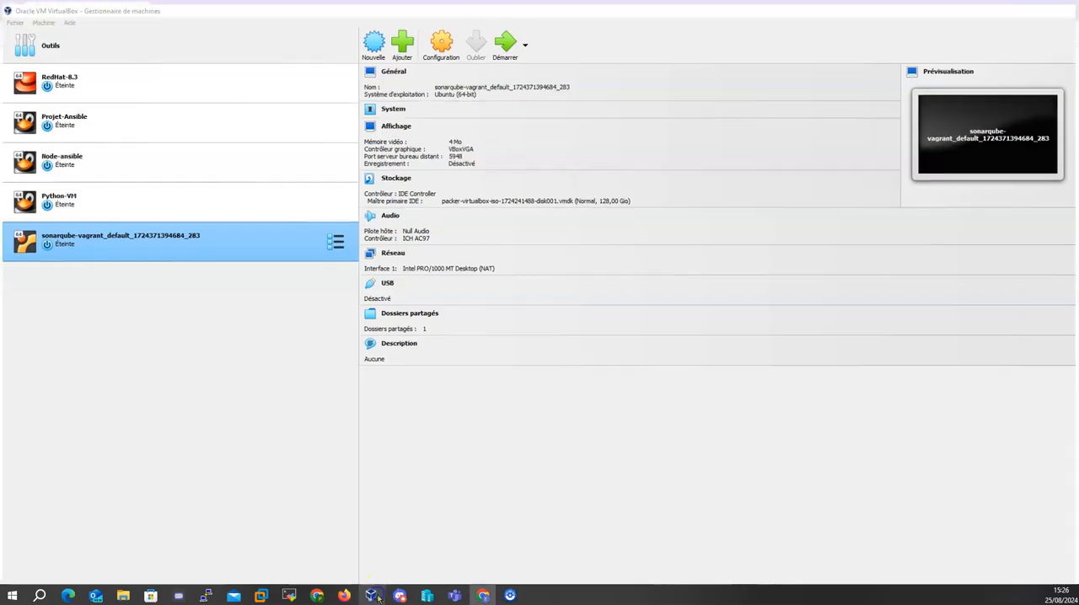
{"action": "left_click", "coordinate": [149, 34]}
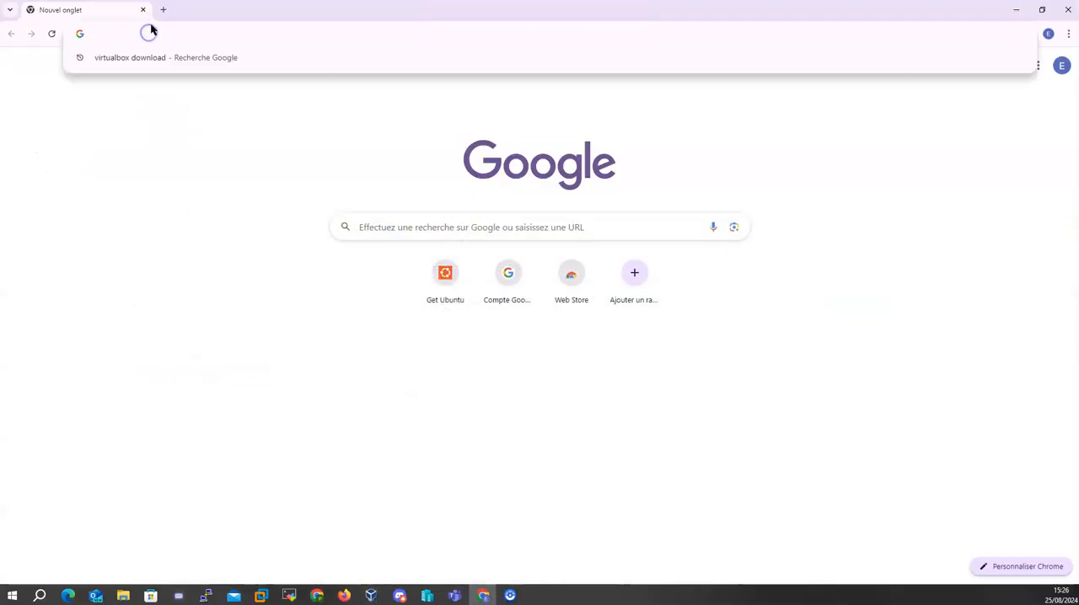
{"action": "type", "text": "Virtu"}
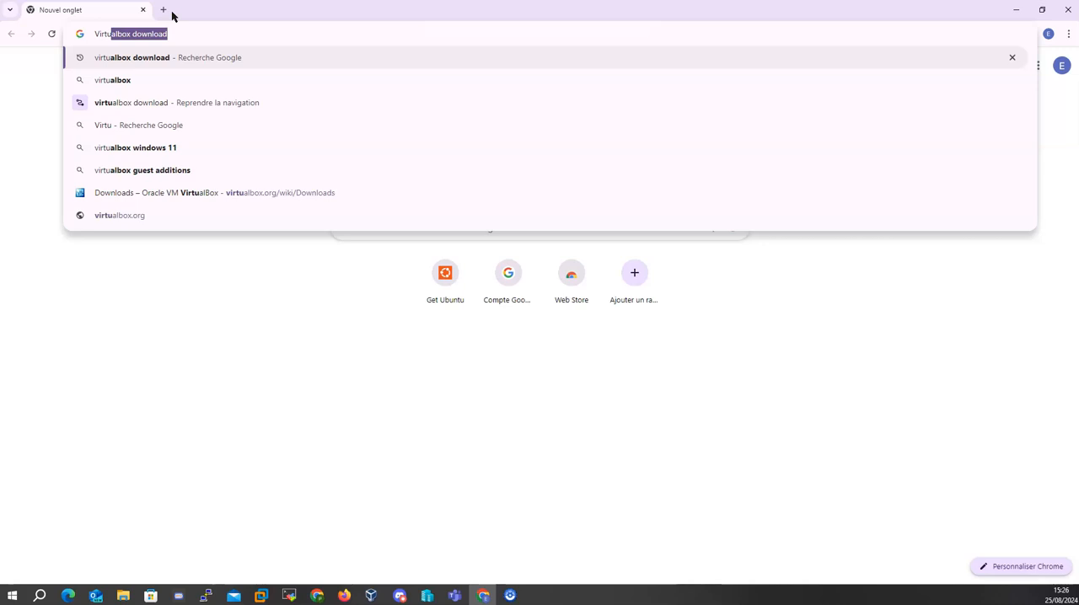
{"action": "key", "text": "Return"}
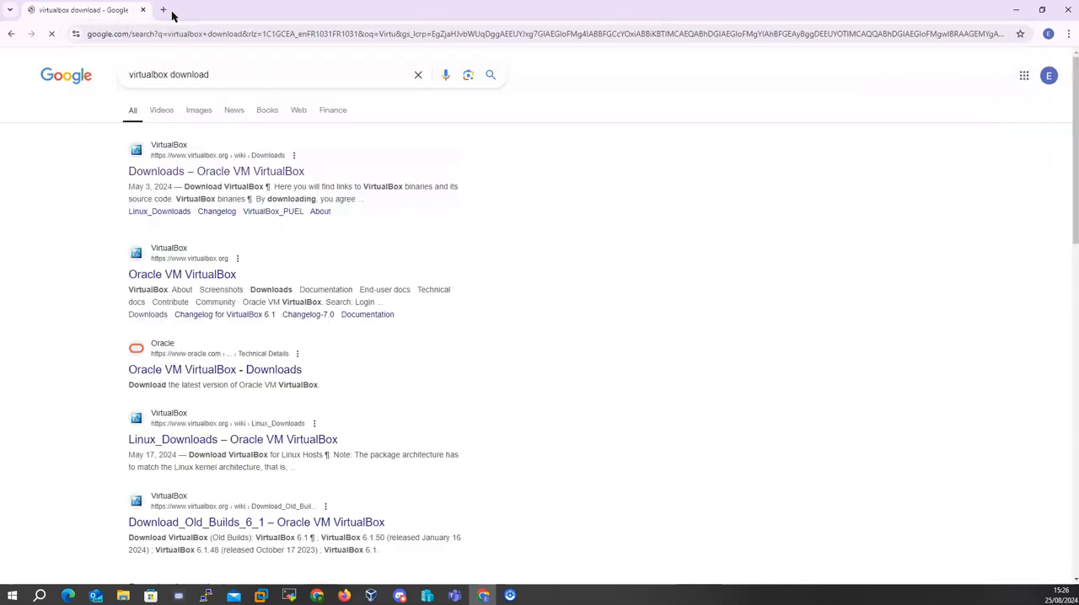
{"action": "left_click", "coordinate": [228, 174]}
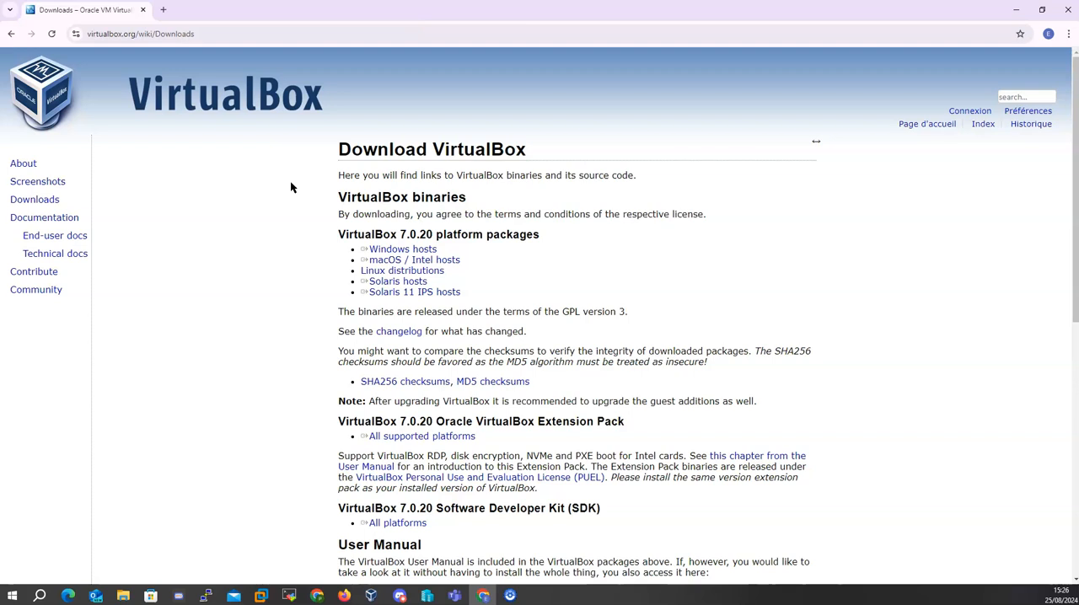
- Review the VirtualBox 7.0.20 platform packages offered for Windows, macOS, Linux and Solaris hosts
{"action": "left_click", "coordinate": [395, 250]}
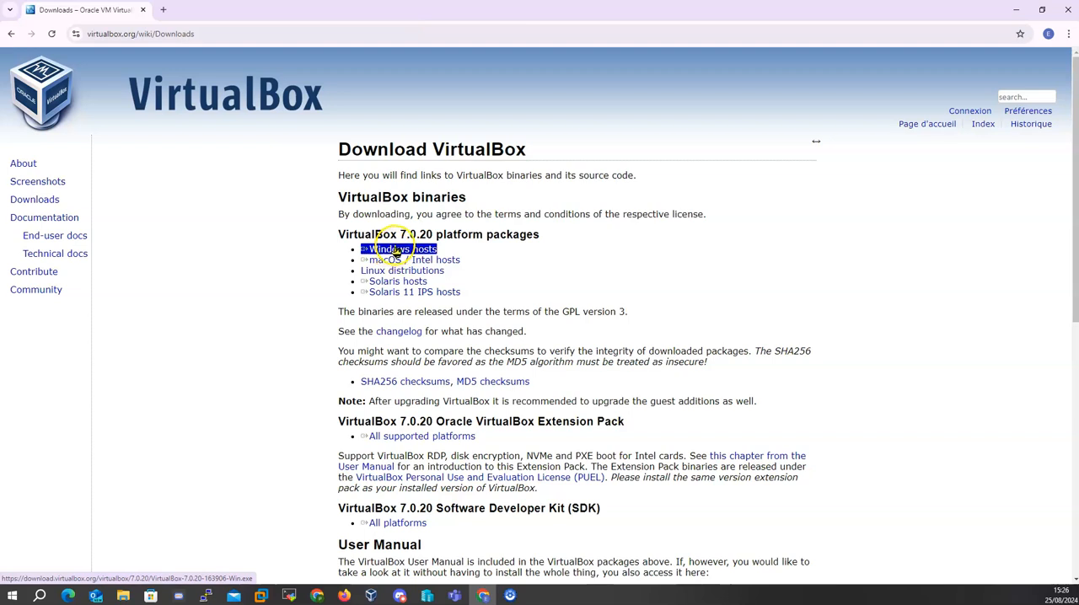
{"action": "left_click", "coordinate": [406, 260]}
{"action": "left_click", "coordinate": [403, 271]}
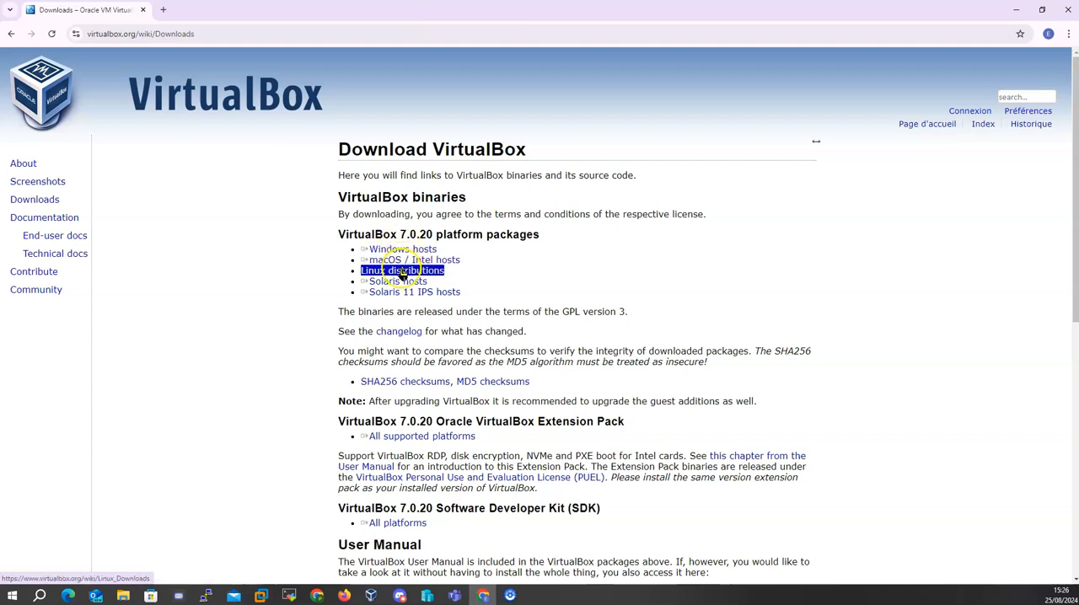
{"action": "left_click", "coordinate": [399, 280]}
{"action": "left_click", "coordinate": [398, 252]}
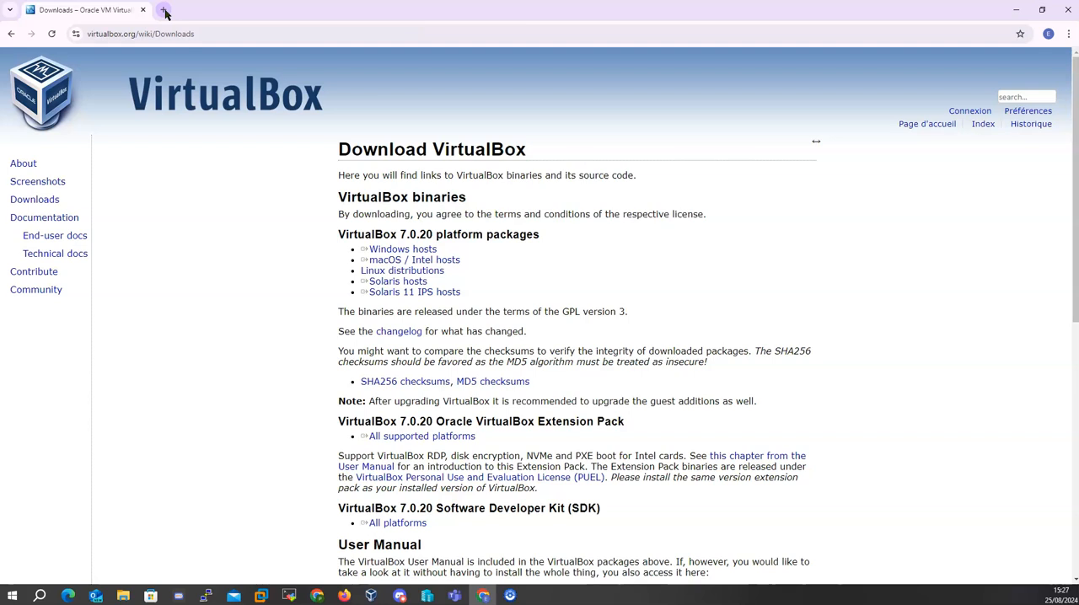
- Open ubuntu.com/download in a new browser tab and go to the Ubuntu Desktop download page
{"action": "left_click", "coordinate": [164, 11]}
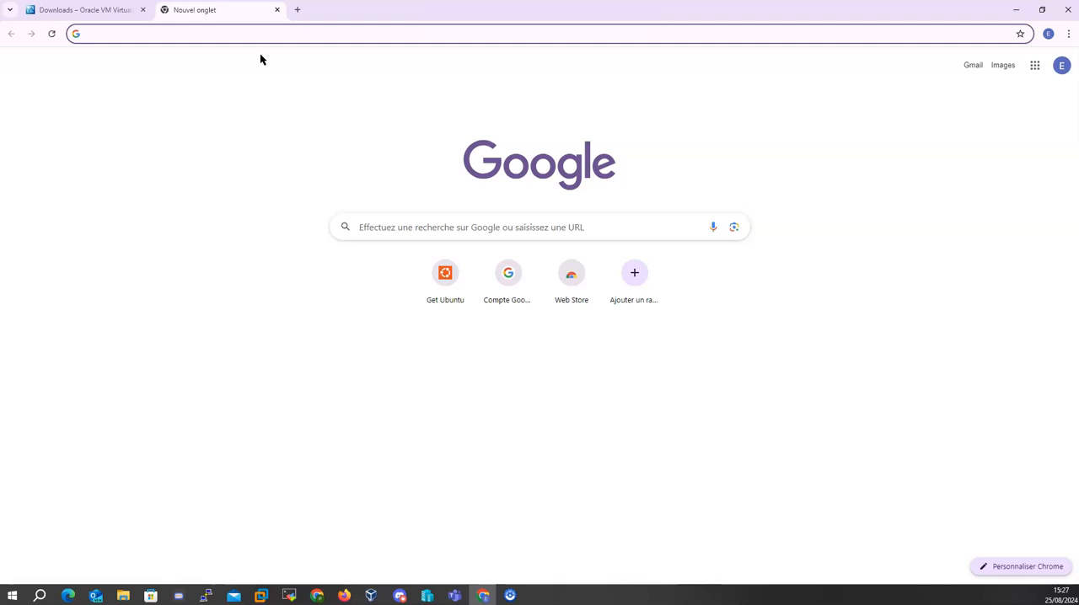
{"action": "type", "text": "Ubuntu"}
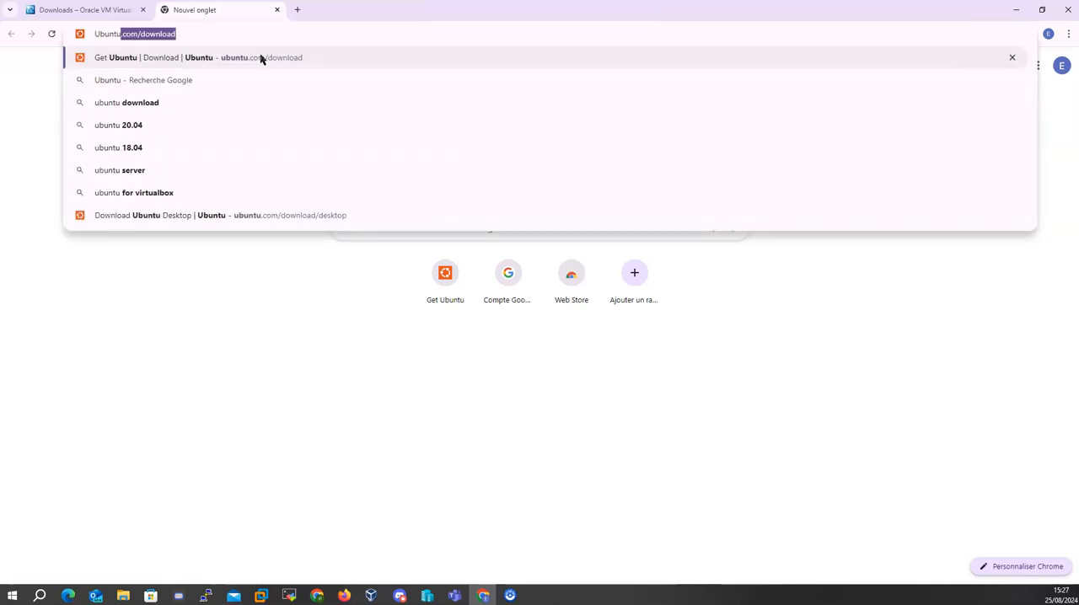
{"action": "key", "text": "Return"}
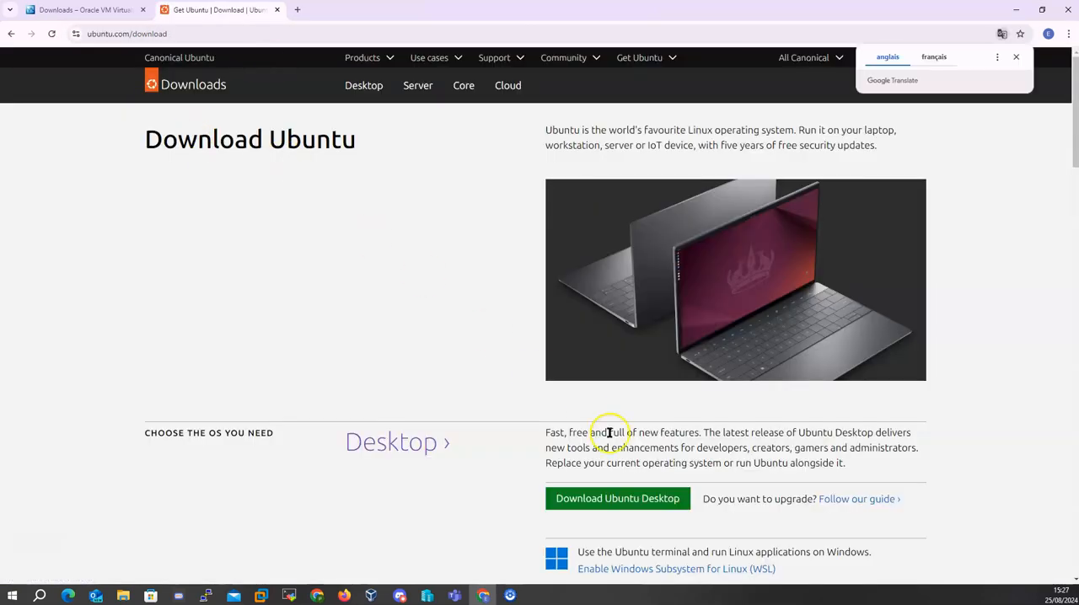
{"action": "left_click", "coordinate": [618, 498]}
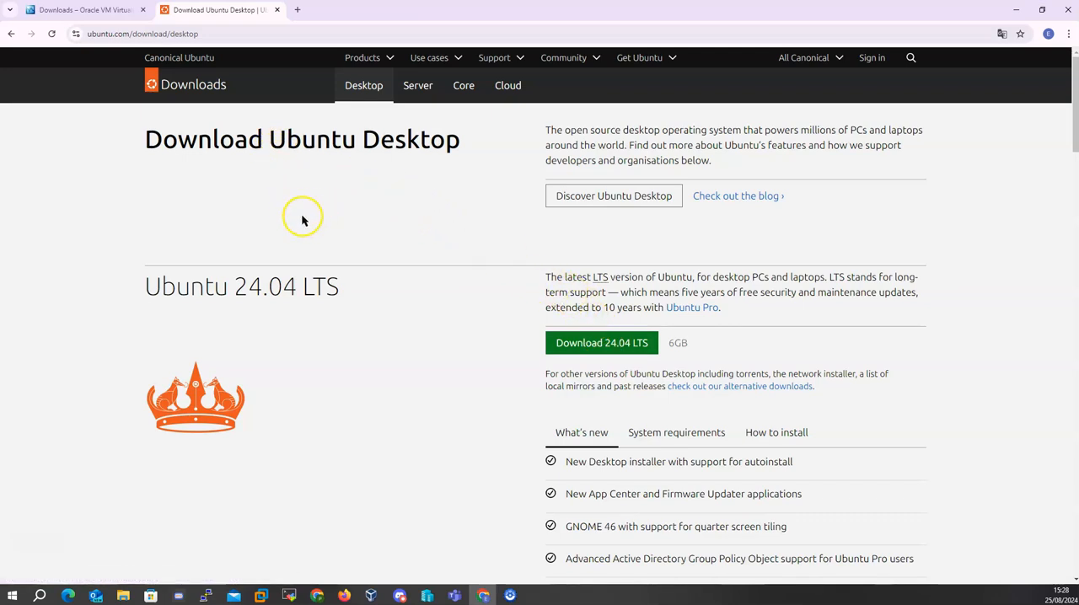
- Switch to VirtualBox, start a new virtual machine named Ubuntu-Demo and continue to its hardware settings
{"action": "left_click", "coordinate": [371, 597]}
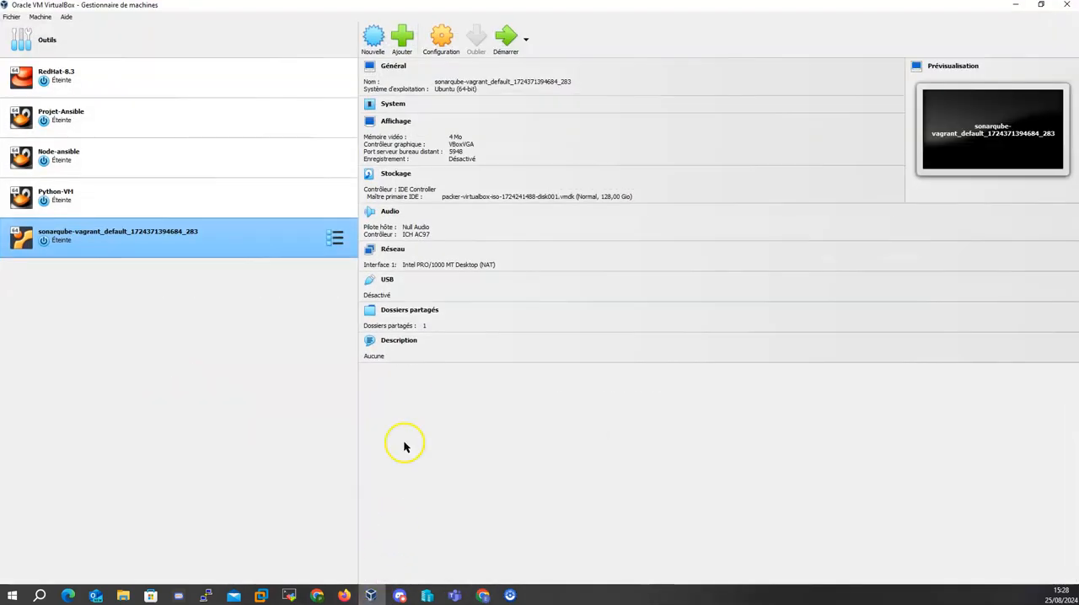
{"action": "left_click", "coordinate": [375, 41]}
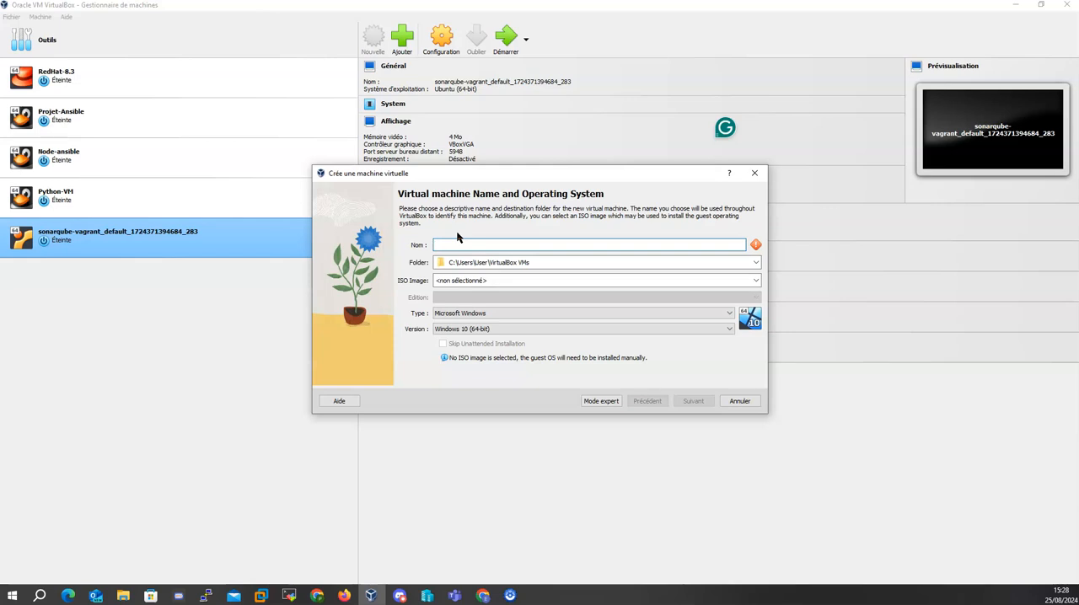
{"action": "type", "text": "Ubuntu"}
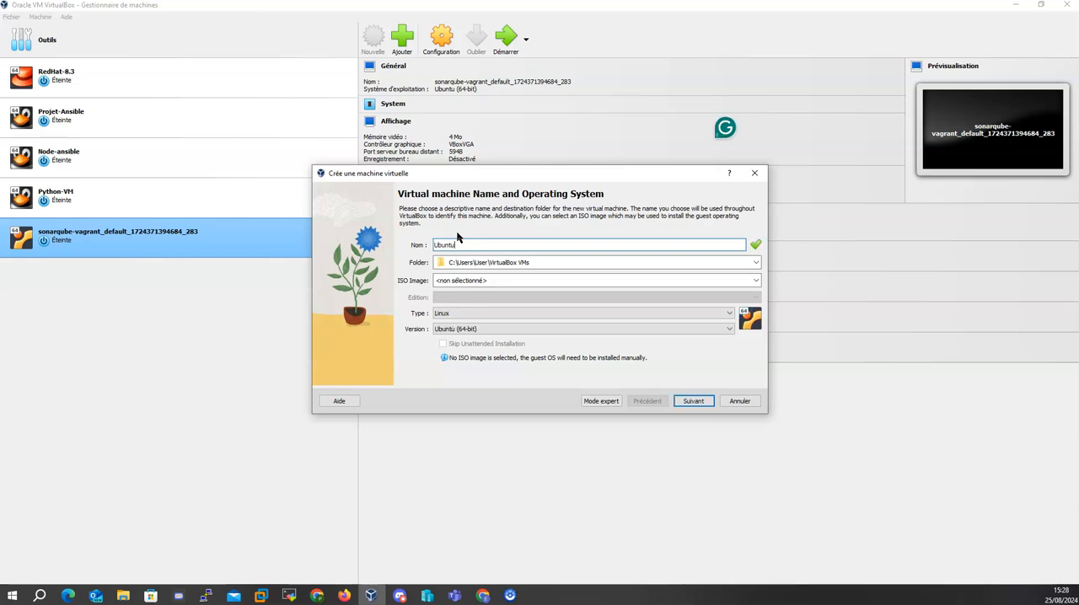
{"action": "type", "text": "-Demo"}
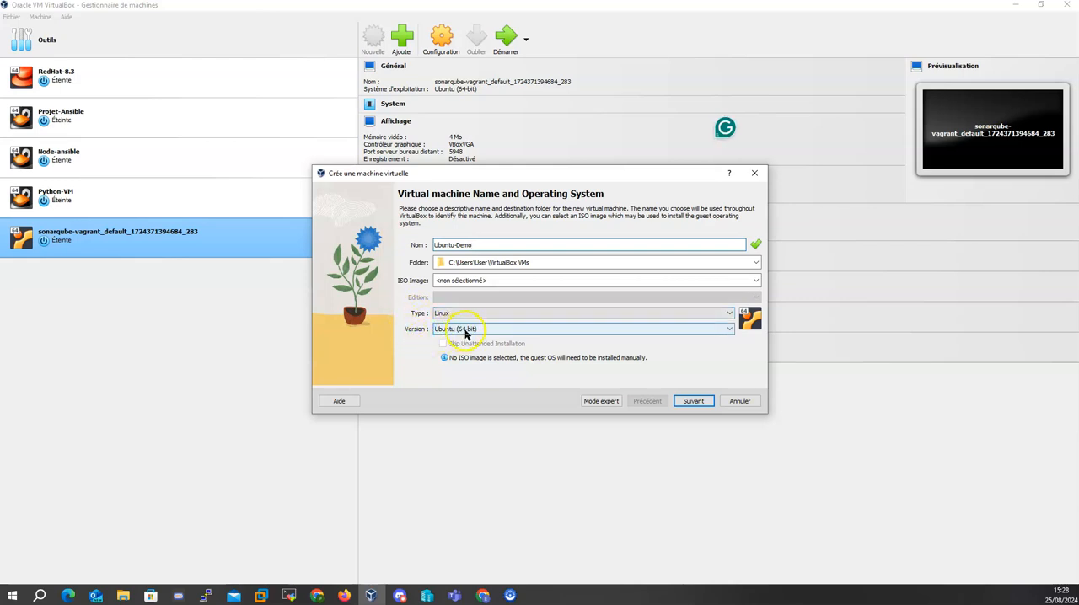
{"action": "left_click", "coordinate": [693, 403]}
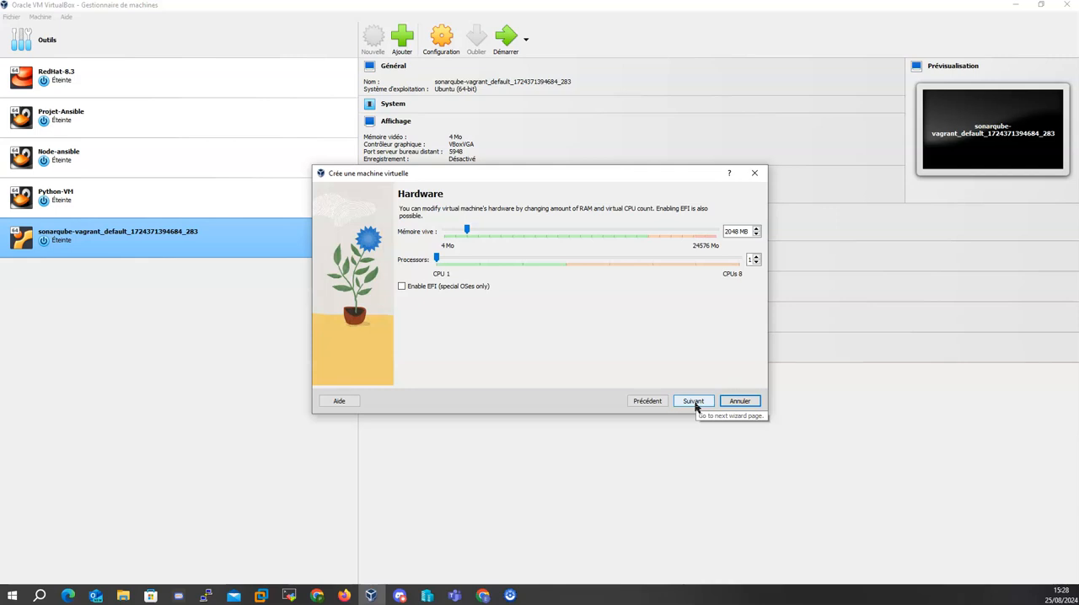
- Set the processor count to 2, accept a new 25 GB virtual hard disk and finish creating the machine
{"action": "left_click", "coordinate": [696, 404]}
{"action": "left_click", "coordinate": [732, 404]}
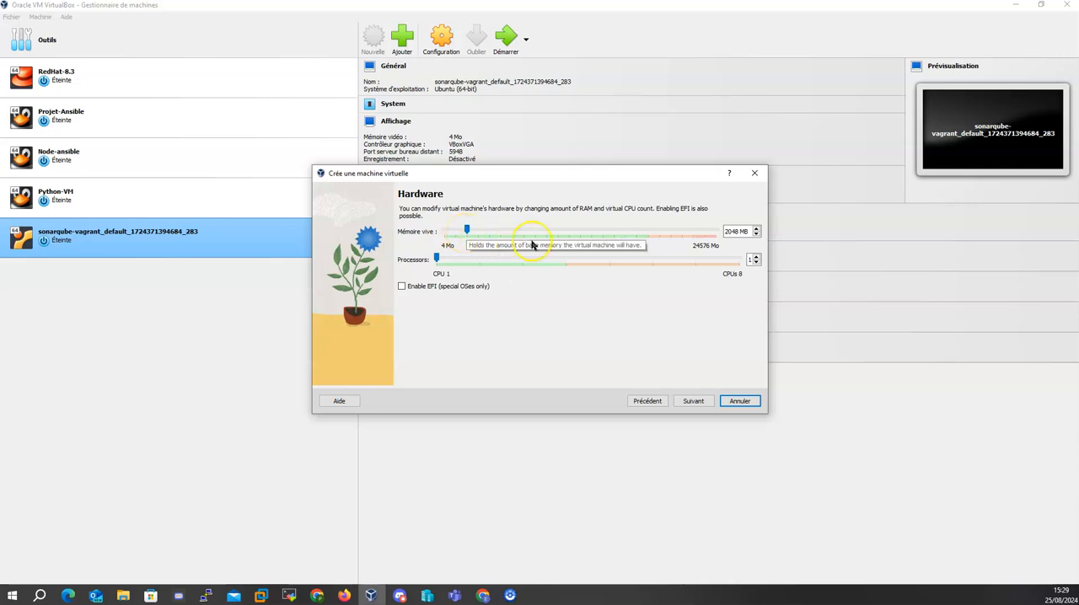
{"action": "left_click", "coordinate": [756, 256]}
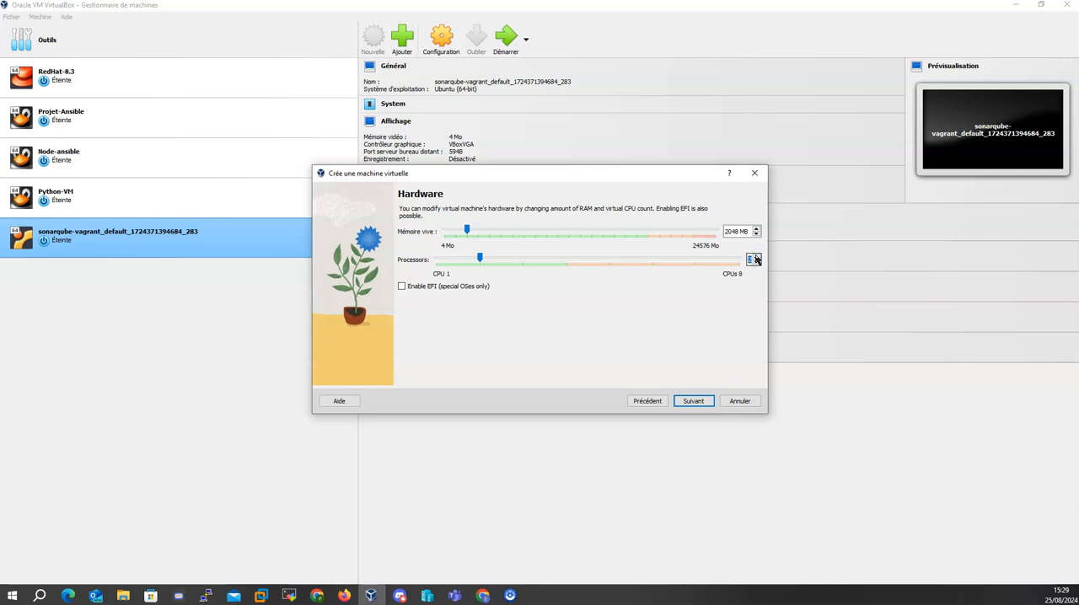
{"action": "left_click", "coordinate": [696, 402]}
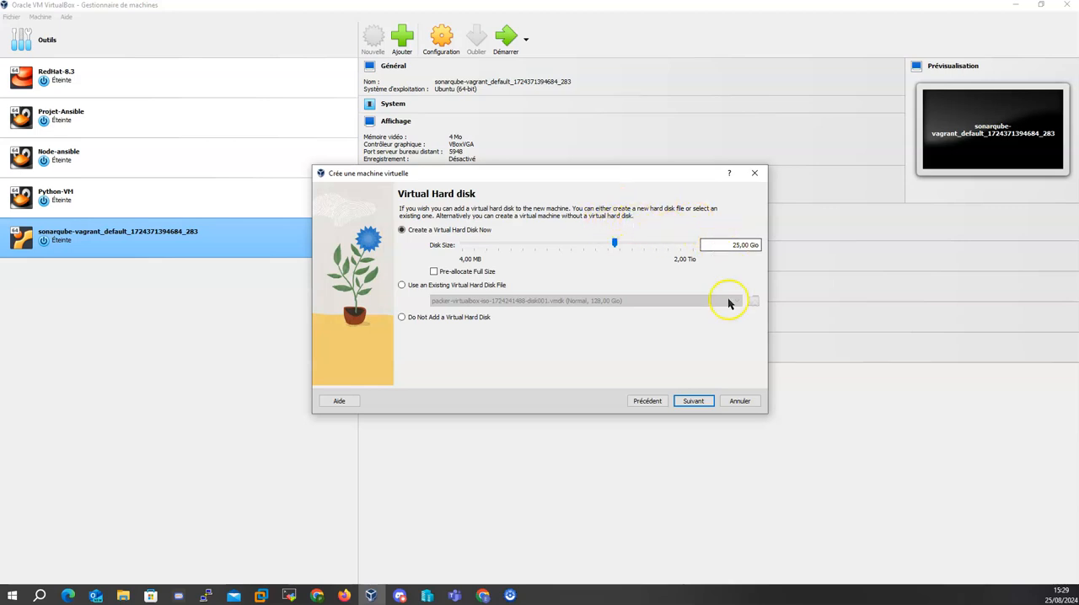
{"action": "left_click", "coordinate": [694, 401]}
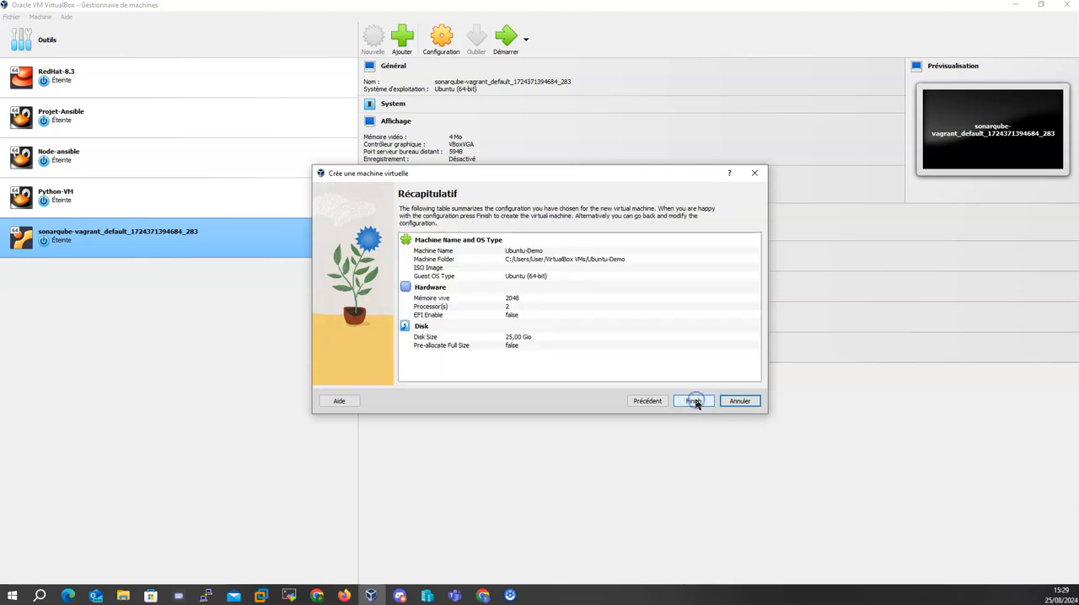
{"action": "left_click", "coordinate": [698, 405]}
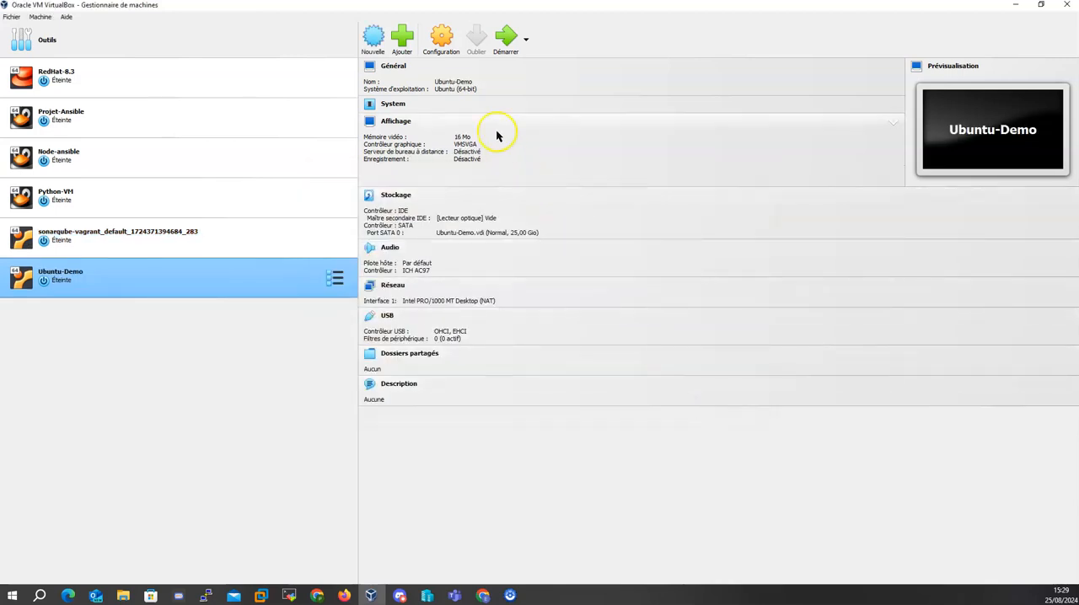
- In the Ubuntu-Demo storage settings, attach ubuntu-22.04.2-desktop-amd64.iso to the empty IDE optical drive
{"action": "left_click", "coordinate": [440, 42]}
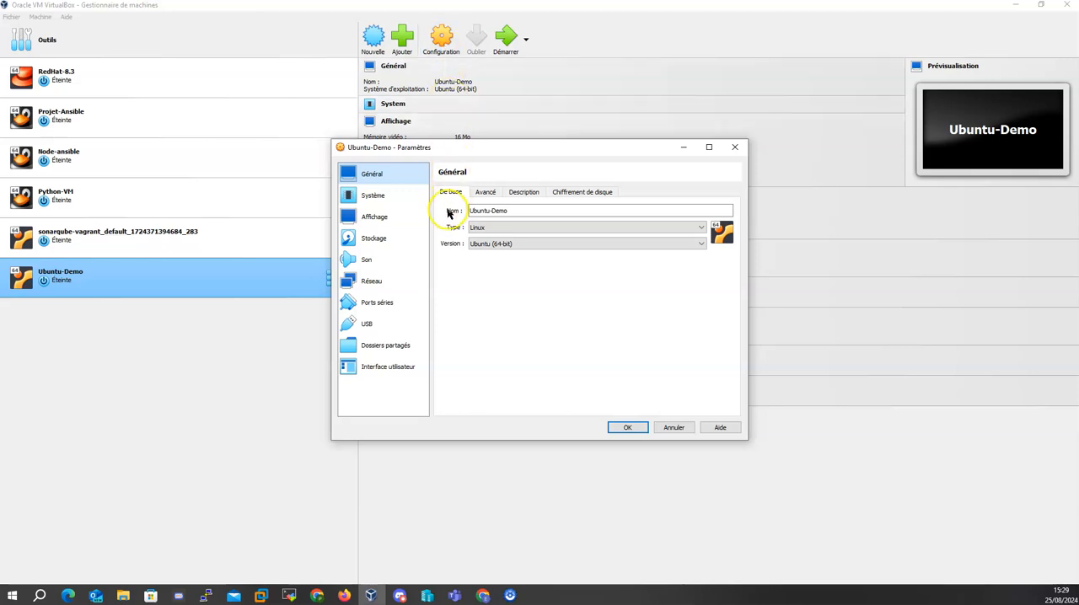
{"action": "left_click", "coordinate": [379, 240]}
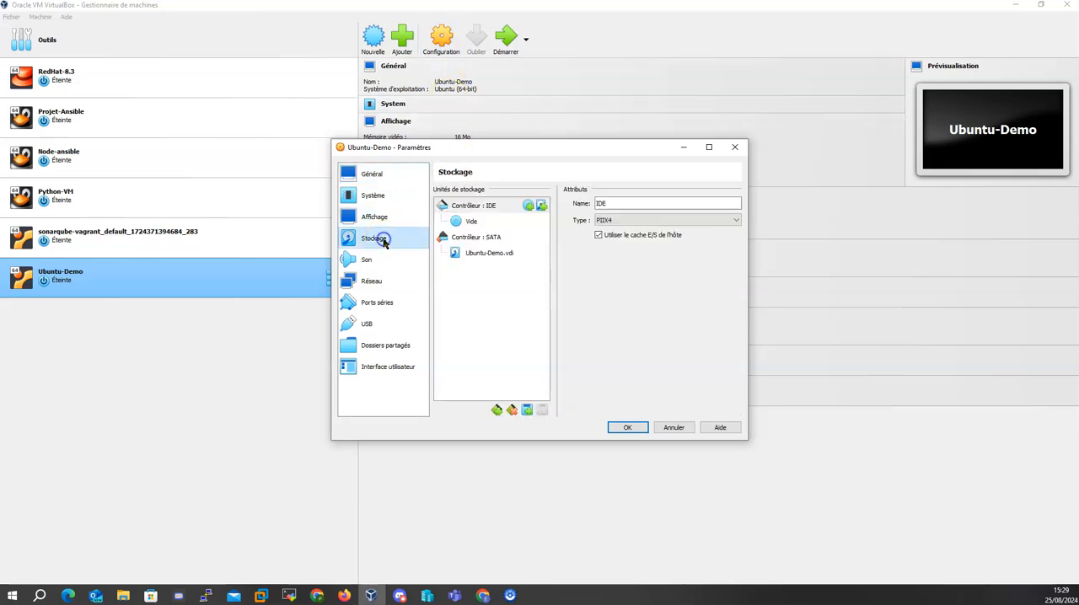
{"action": "left_click", "coordinate": [465, 222]}
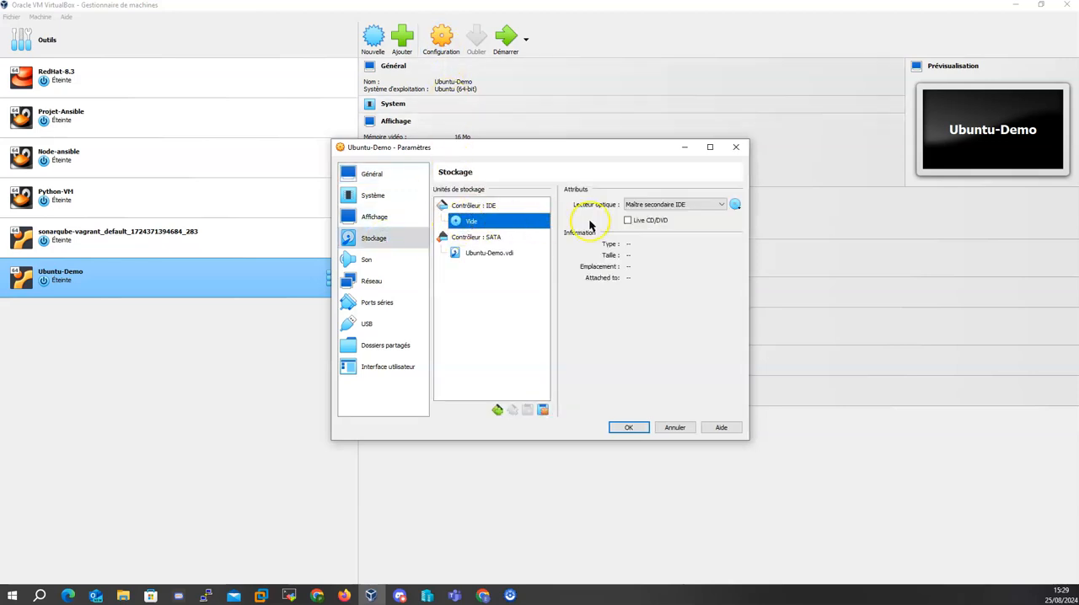
{"action": "left_click", "coordinate": [735, 207]}
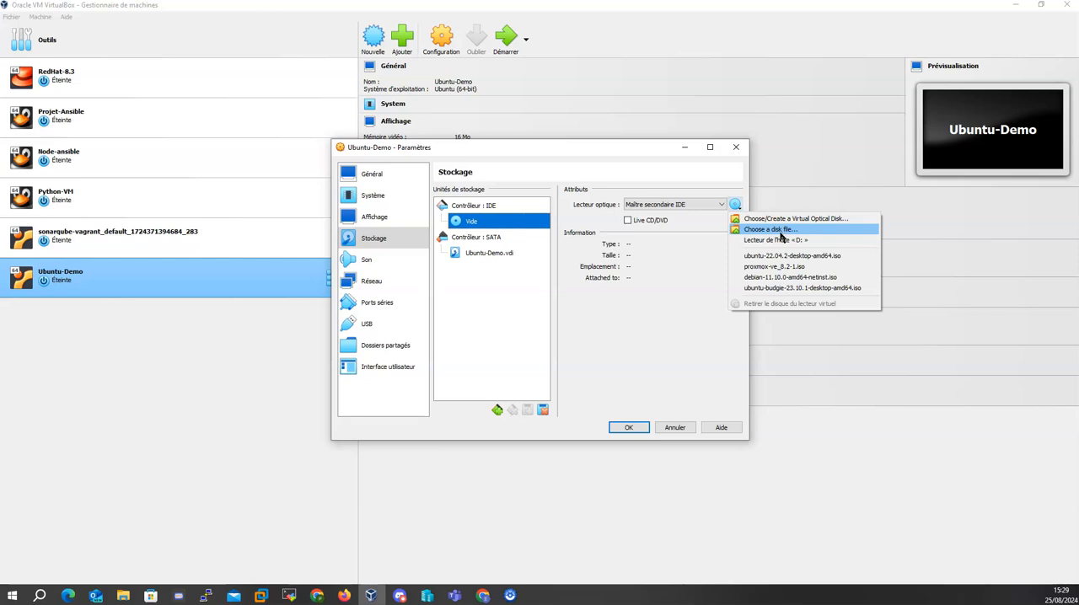
{"action": "left_click", "coordinate": [782, 255]}
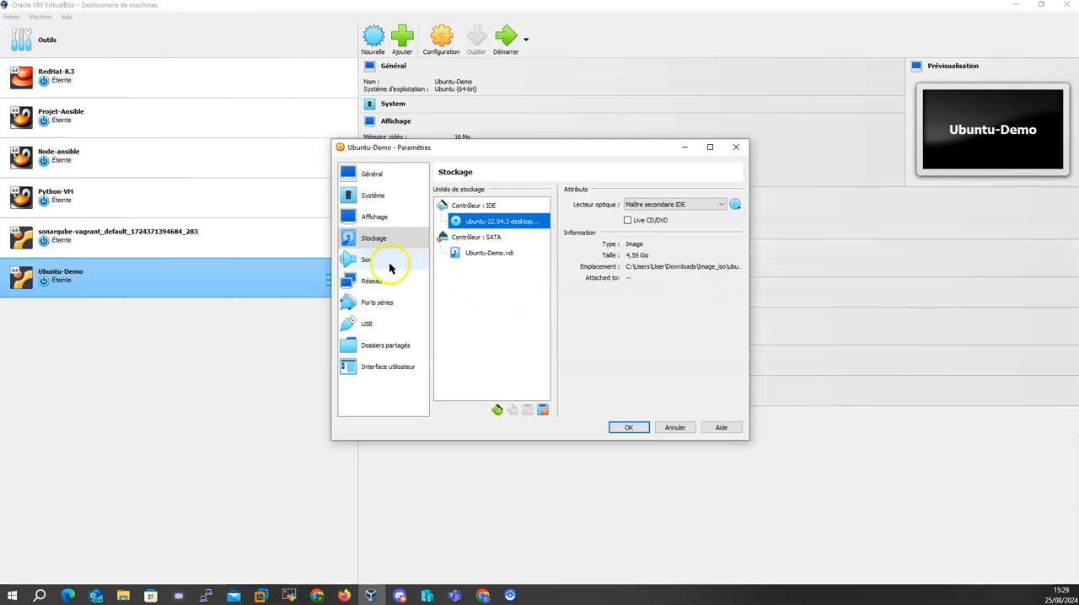
- Set network Adapter 1 to bridged access (Accès par pont) and save the machine's settings
{"action": "left_click", "coordinate": [376, 285]}
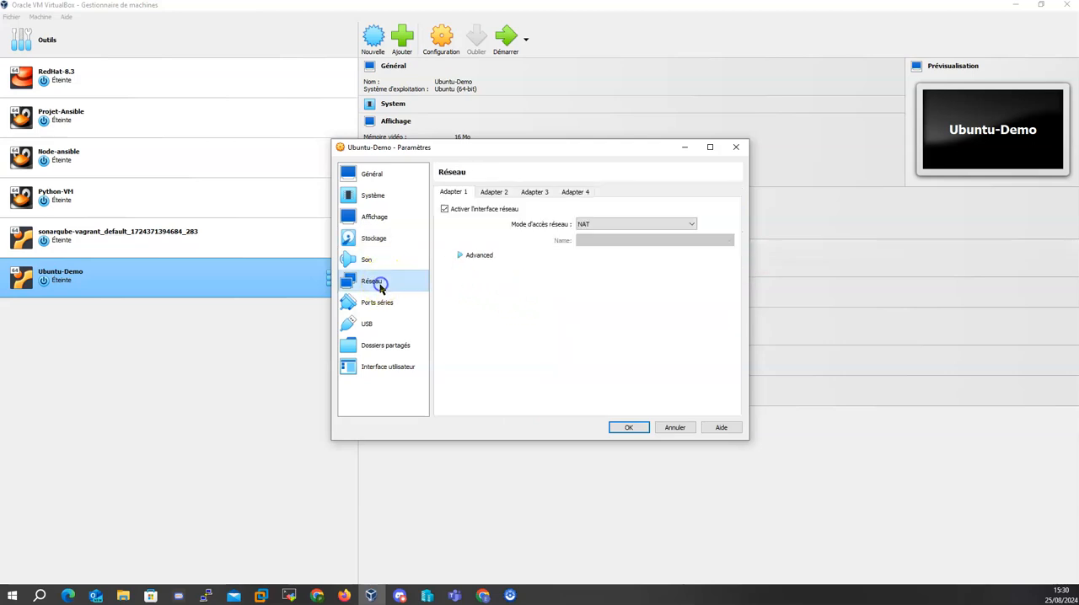
{"action": "left_click", "coordinate": [689, 224]}
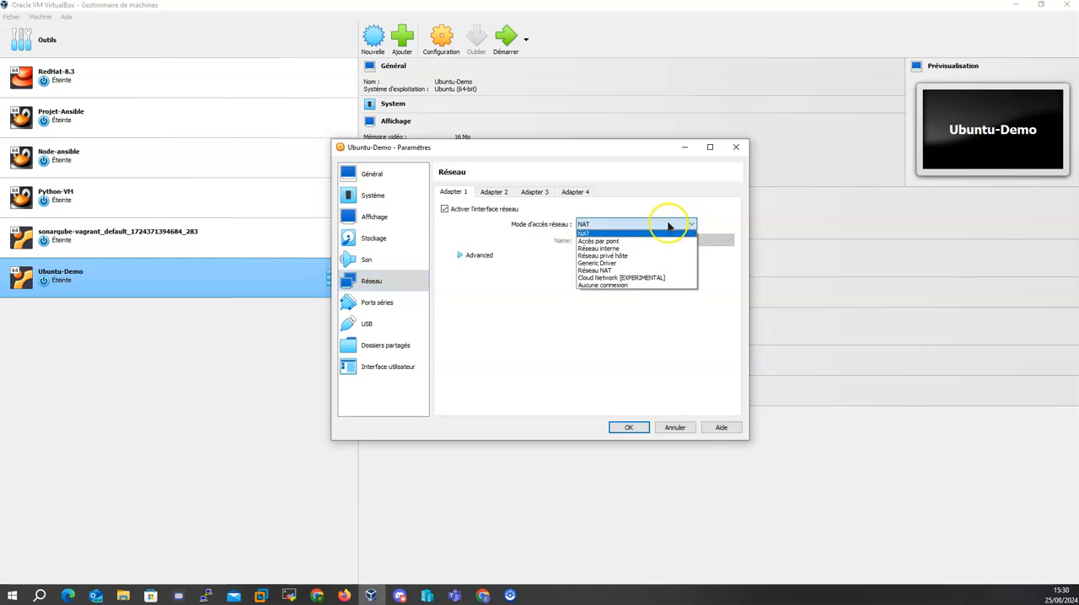
{"action": "left_click", "coordinate": [608, 241]}
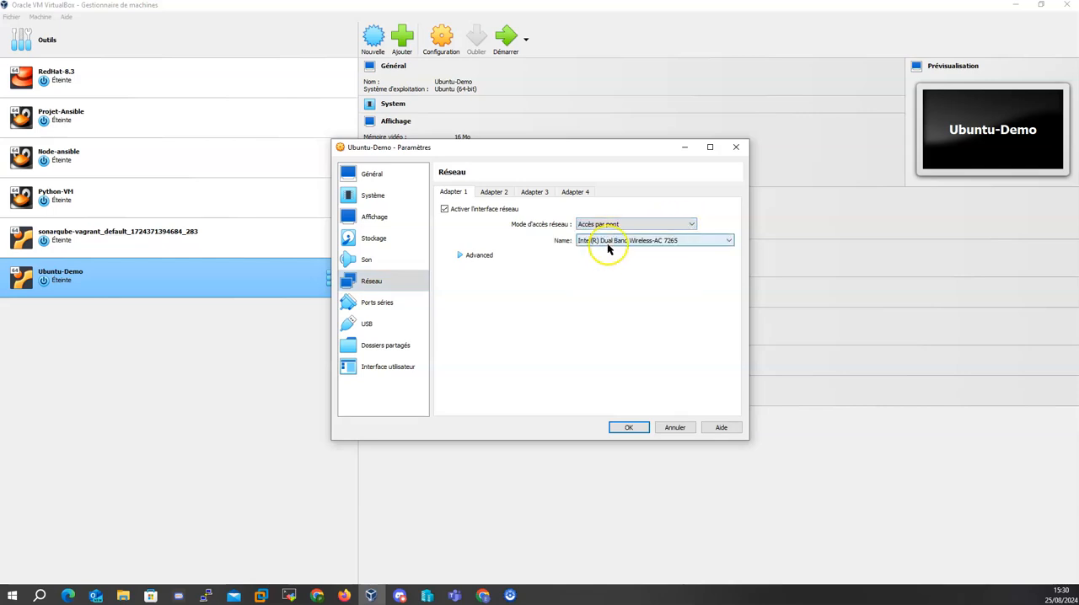
{"action": "left_click", "coordinate": [628, 429]}
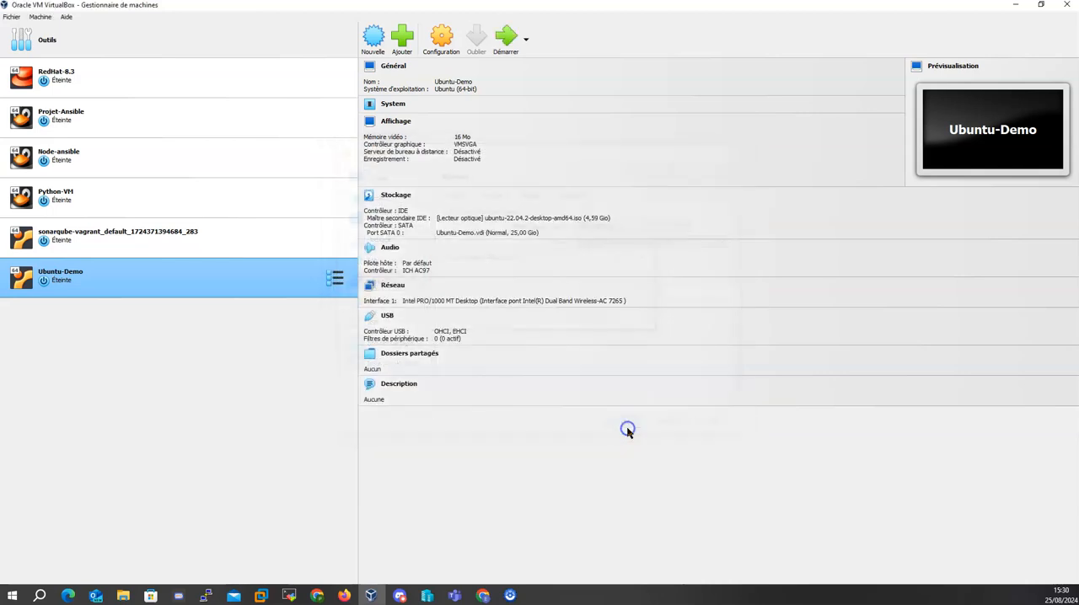
- Start the Ubuntu-Demo machine and boot the "Try or Install Ubuntu" entry
{"action": "left_click", "coordinate": [510, 43]}
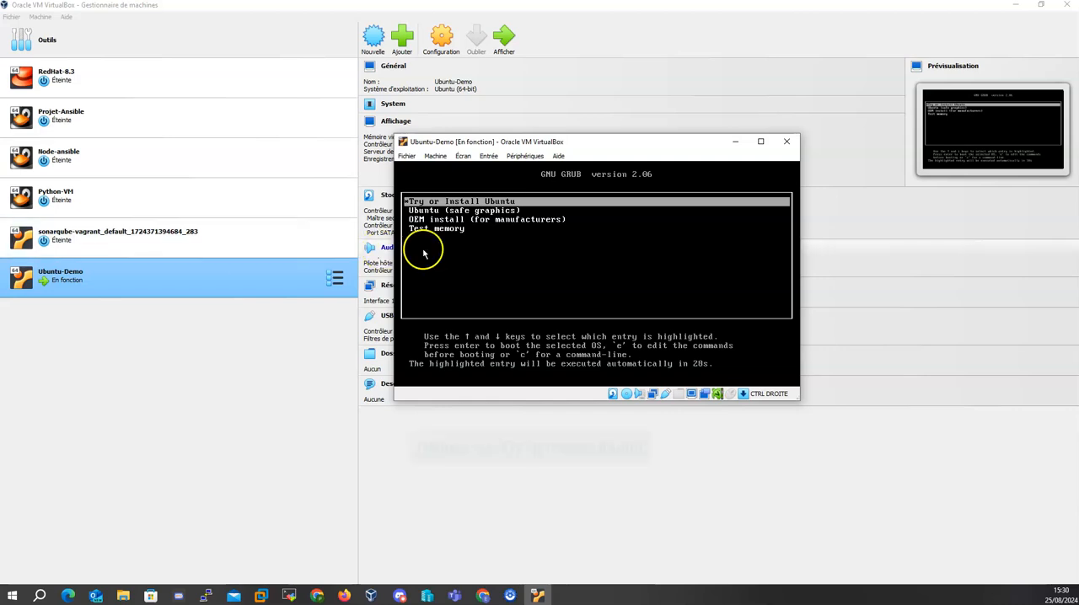
{"action": "left_click", "coordinate": [556, 203]}
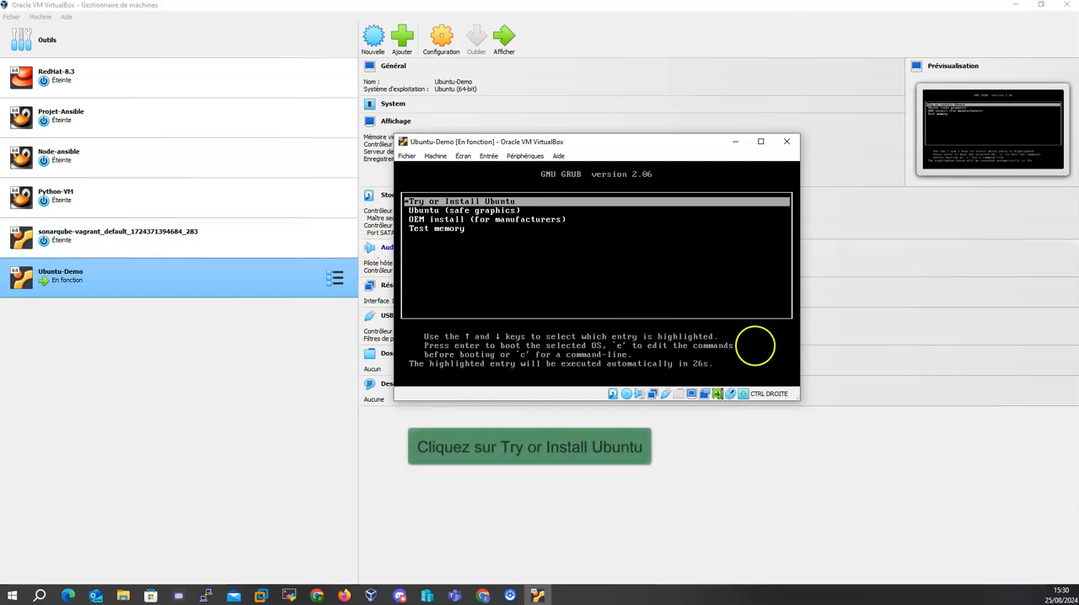
{"action": "key", "text": "Return"}
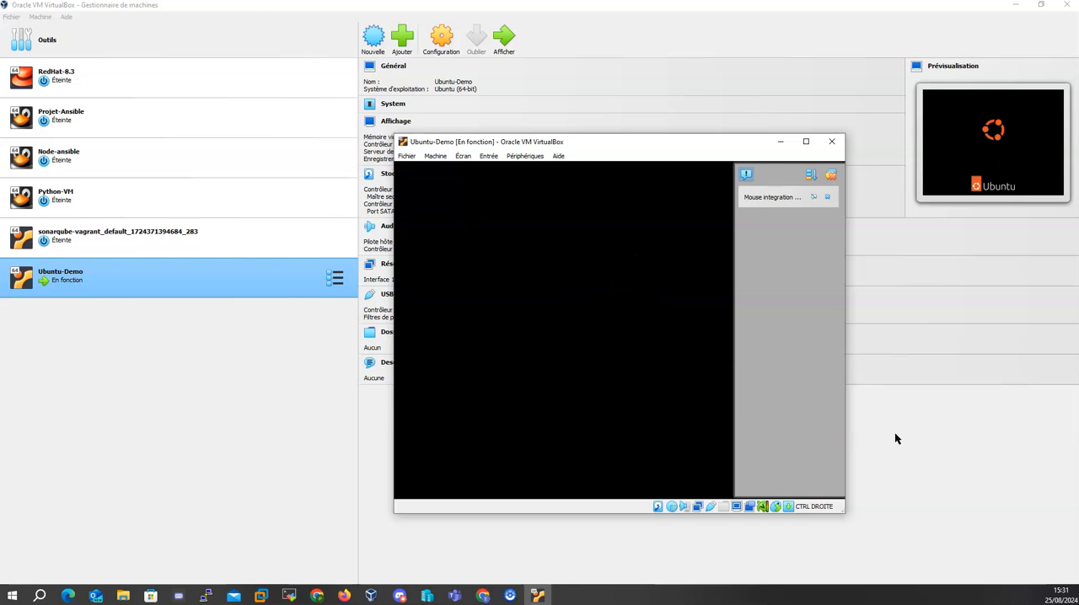
{"action": "left_click", "coordinate": [898, 435]}
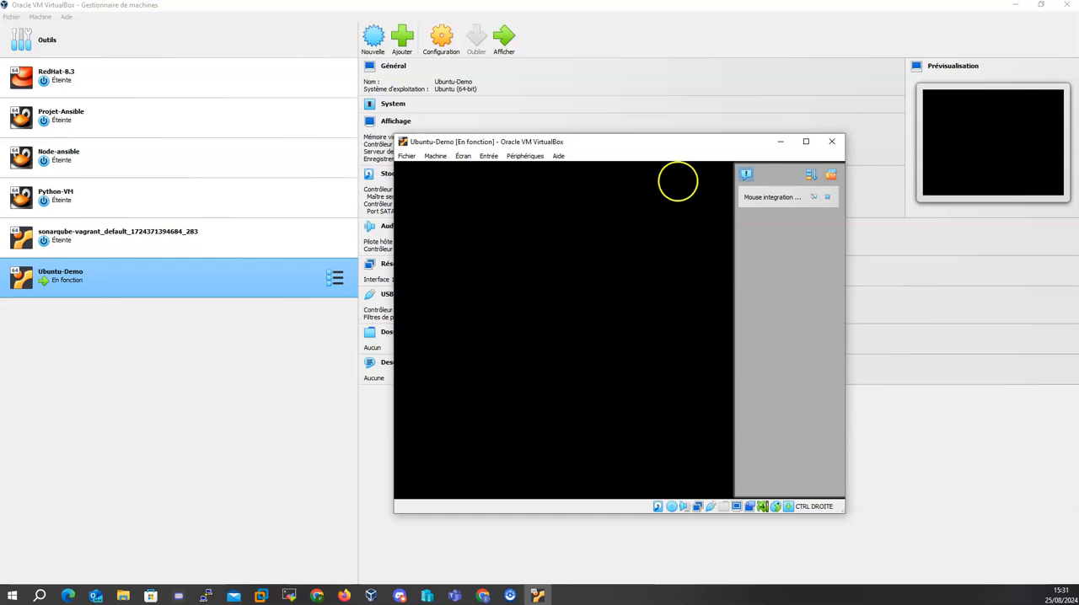
- Start installing Ubuntu in Français with the French - French (legacy, alt.) keyboard layout, normal installation and updates downloaded during installation
{"action": "left_click", "coordinate": [805, 142]}
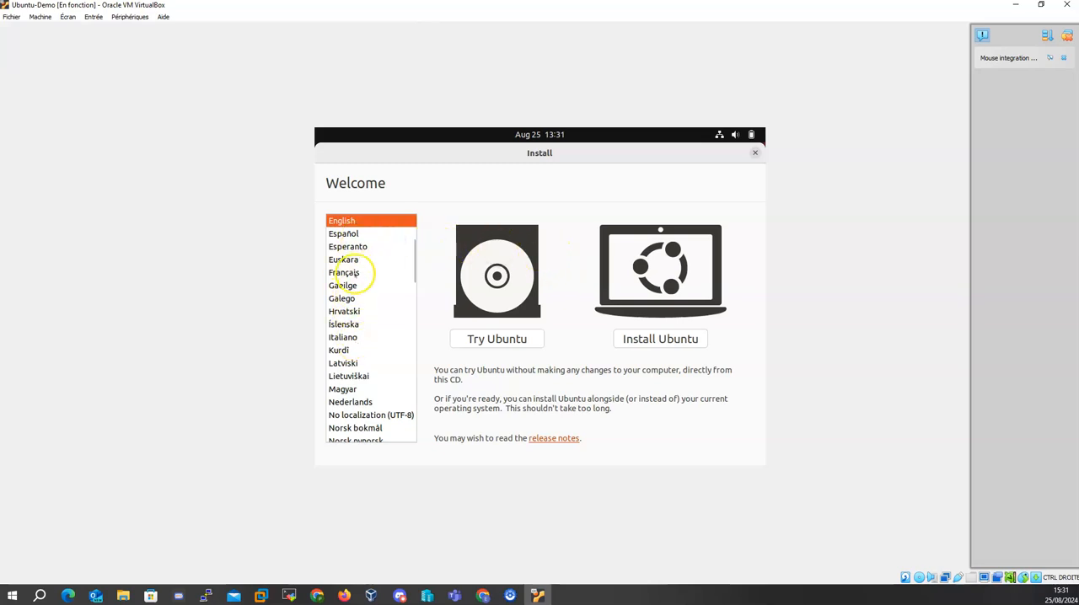
{"action": "left_click", "coordinate": [355, 274]}
{"action": "left_click", "coordinate": [663, 338]}
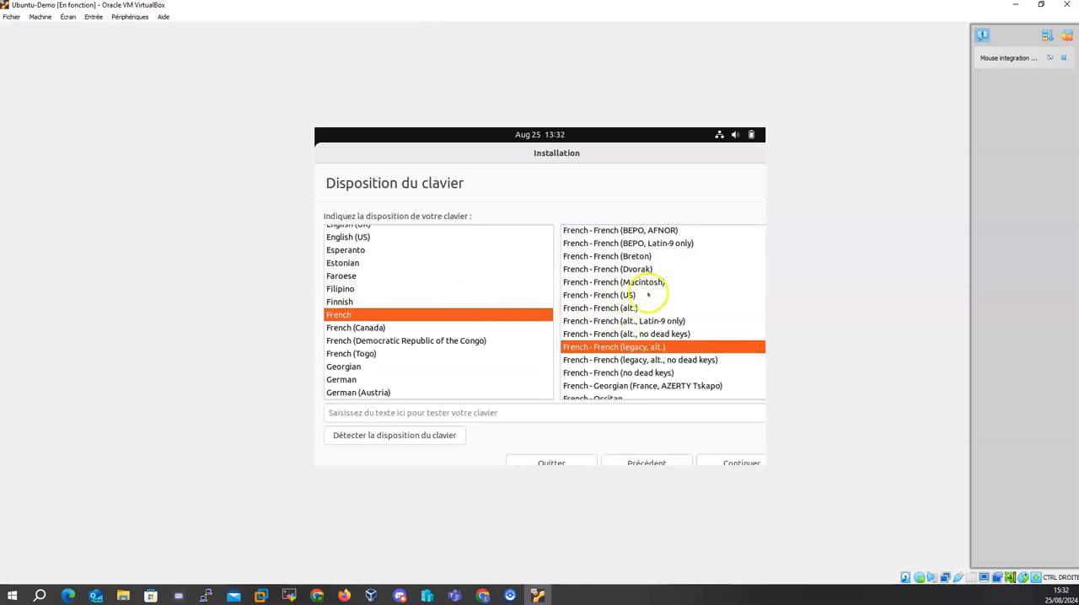
{"action": "left_click", "coordinate": [730, 460]}
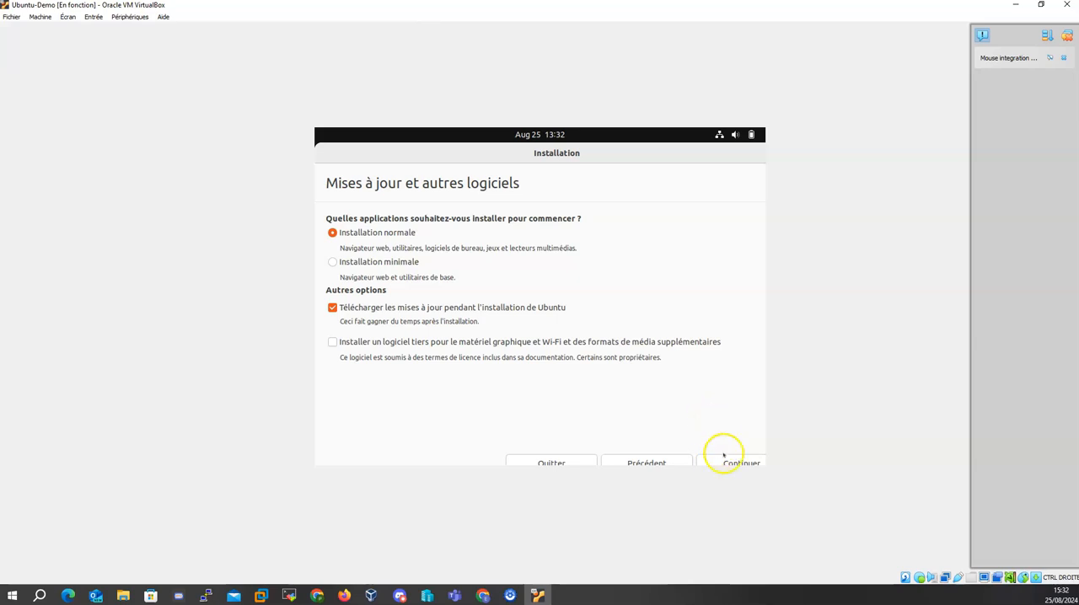
{"action": "left_click", "coordinate": [732, 462]}
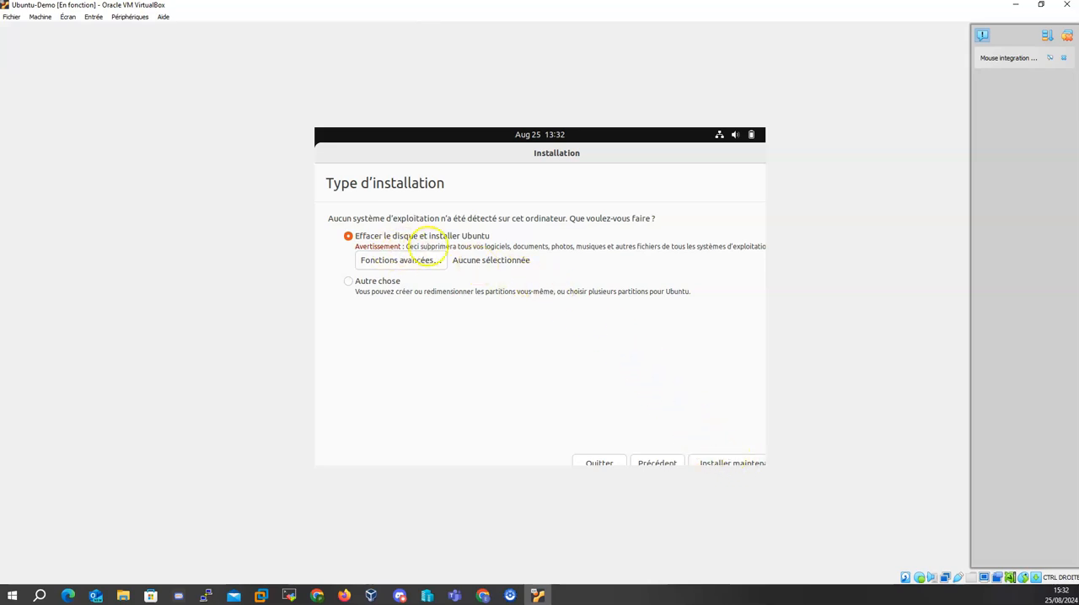
- Choose to erase the disk and install Ubuntu, apply the partition changes and accept Paris as the location
{"action": "left_click", "coordinate": [738, 458]}
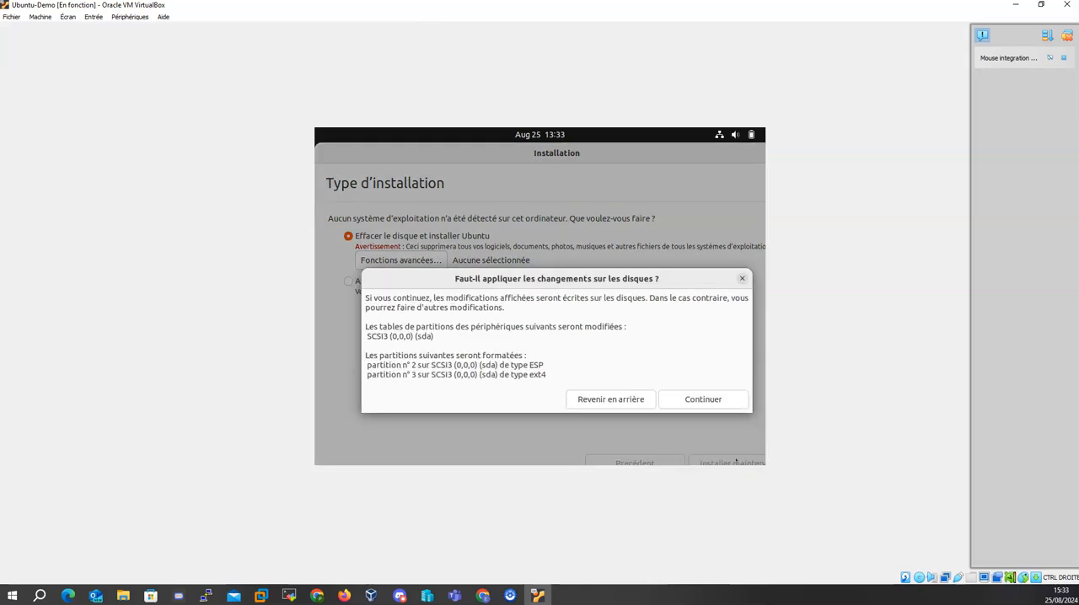
{"action": "left_click", "coordinate": [723, 402]}
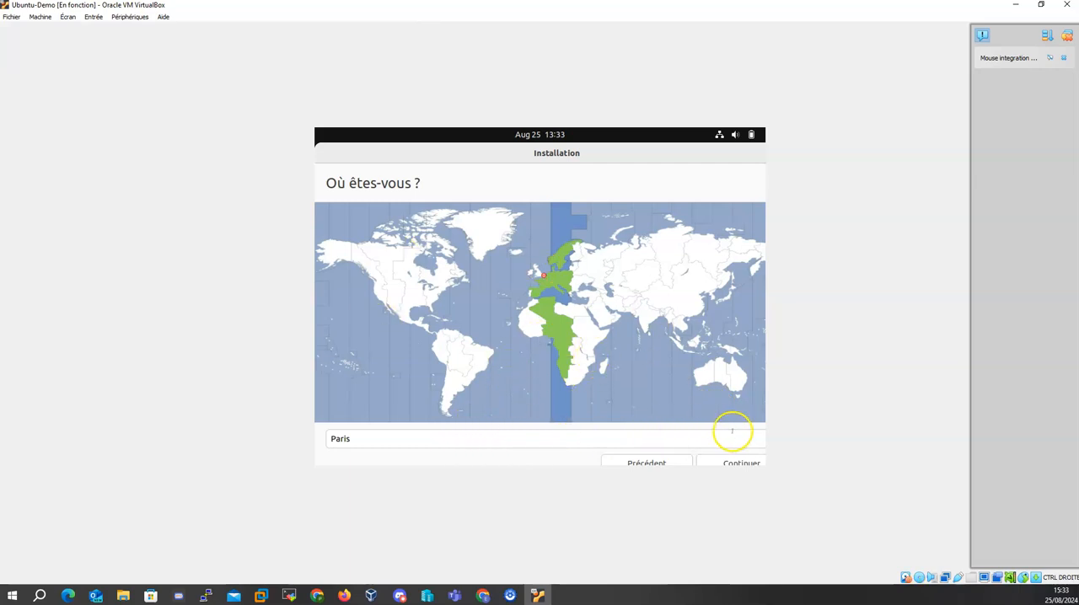
{"action": "left_click", "coordinate": [748, 460]}
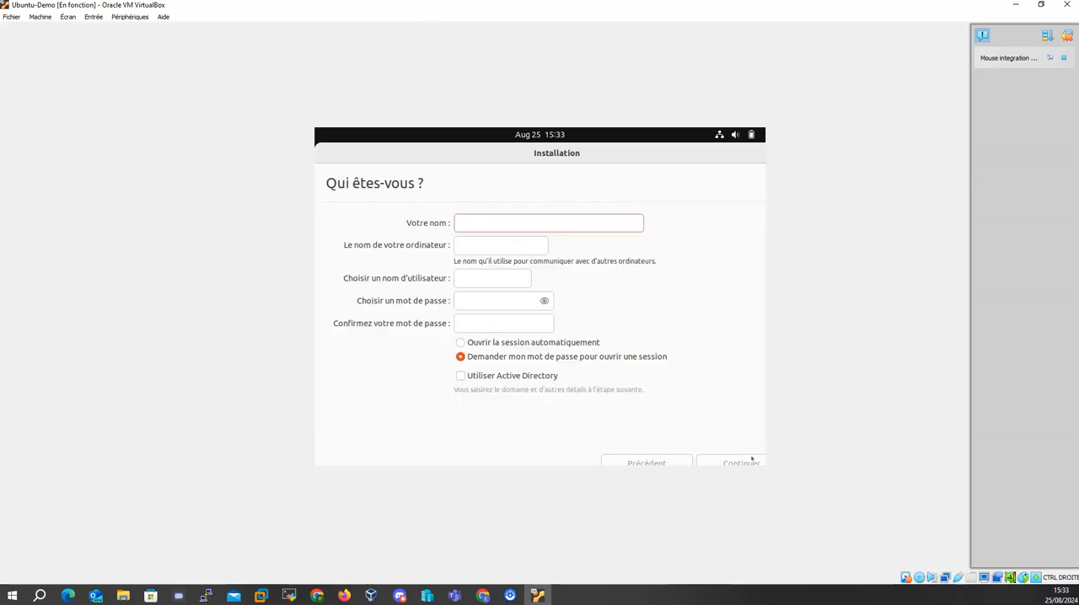
- Fill in the user's full name, let the username follow it, and name the computer toto-VM
{"action": "left_click", "coordinate": [524, 224]}
{"action": "type", "text": "Tot demo"}
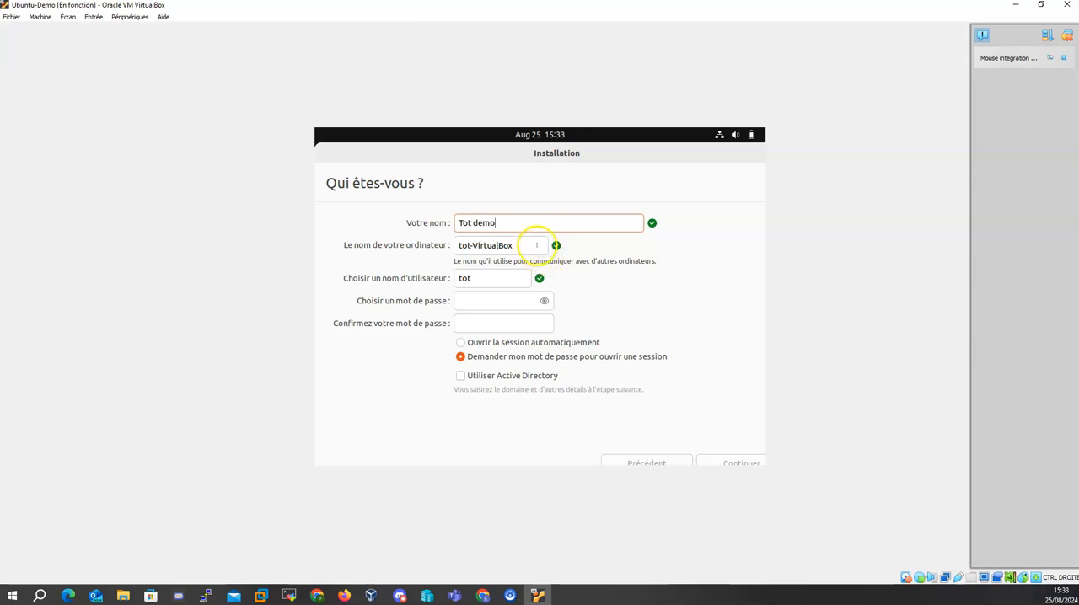
{"action": "left_click_drag", "start_coordinate": [532, 245], "coordinate": [470, 251]}
{"action": "type", "text": "-o"}
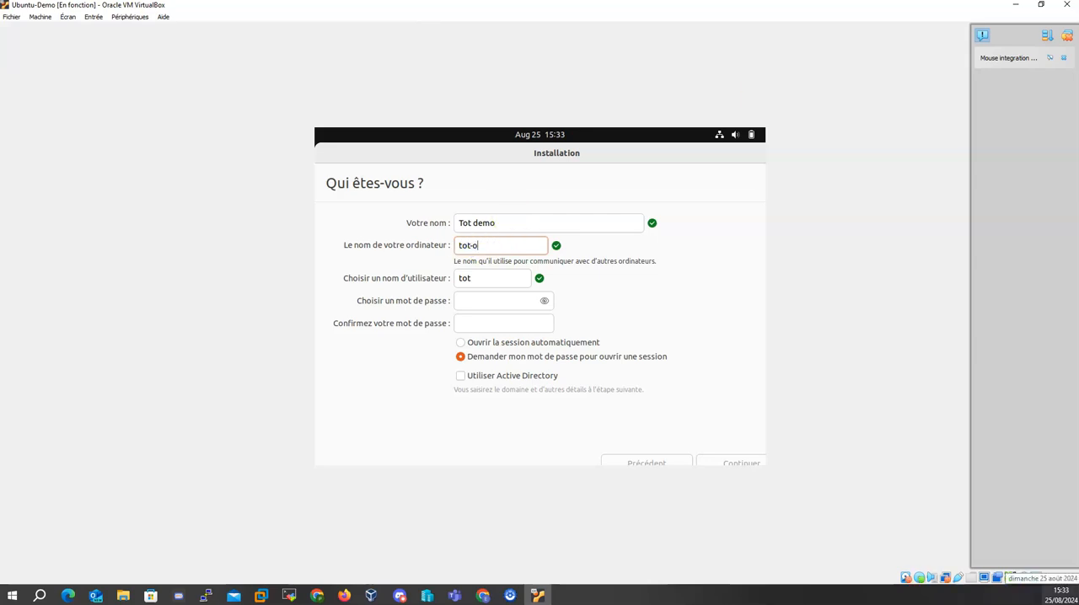
{"action": "type", "text": "-VM"}
{"action": "left_click", "coordinate": [472, 245]}
{"action": "key", "text": "BackSpace"}
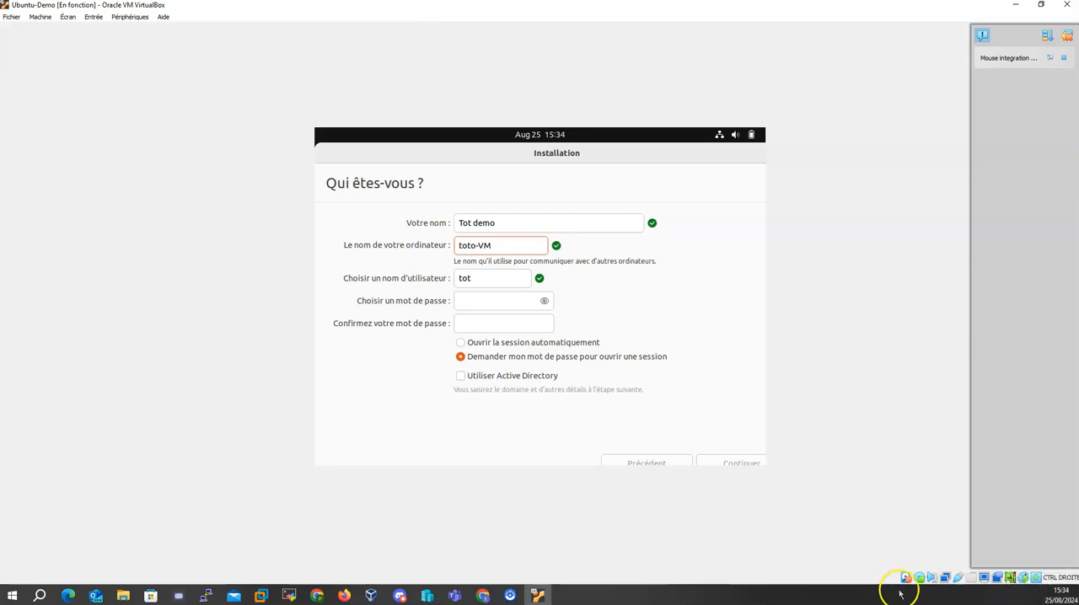
{"action": "left_click", "coordinate": [497, 279]}
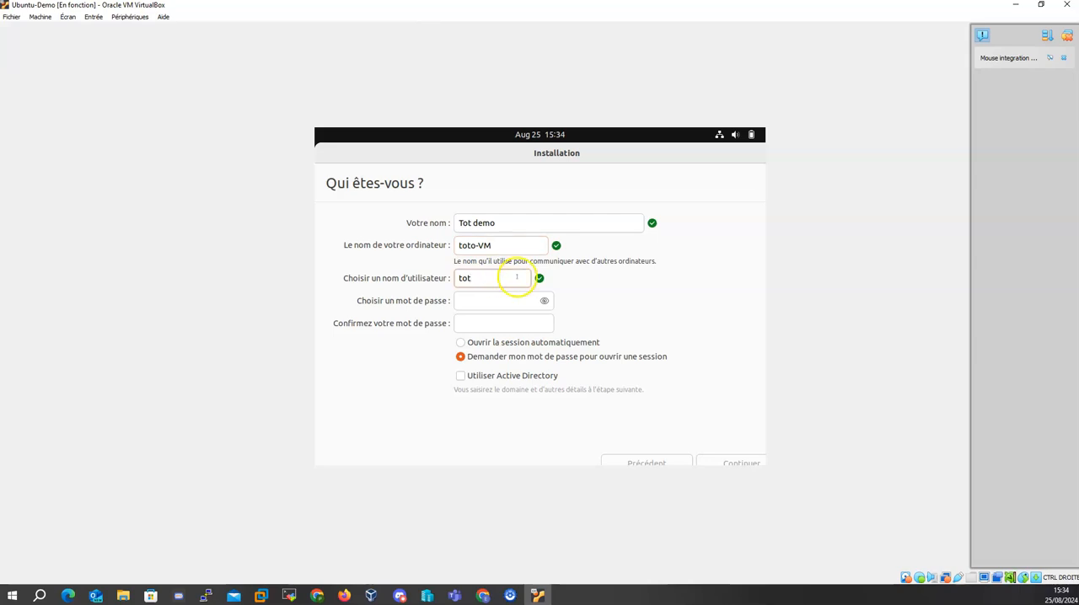
{"action": "left_click", "coordinate": [472, 222]}
{"action": "type", "text": "o"}
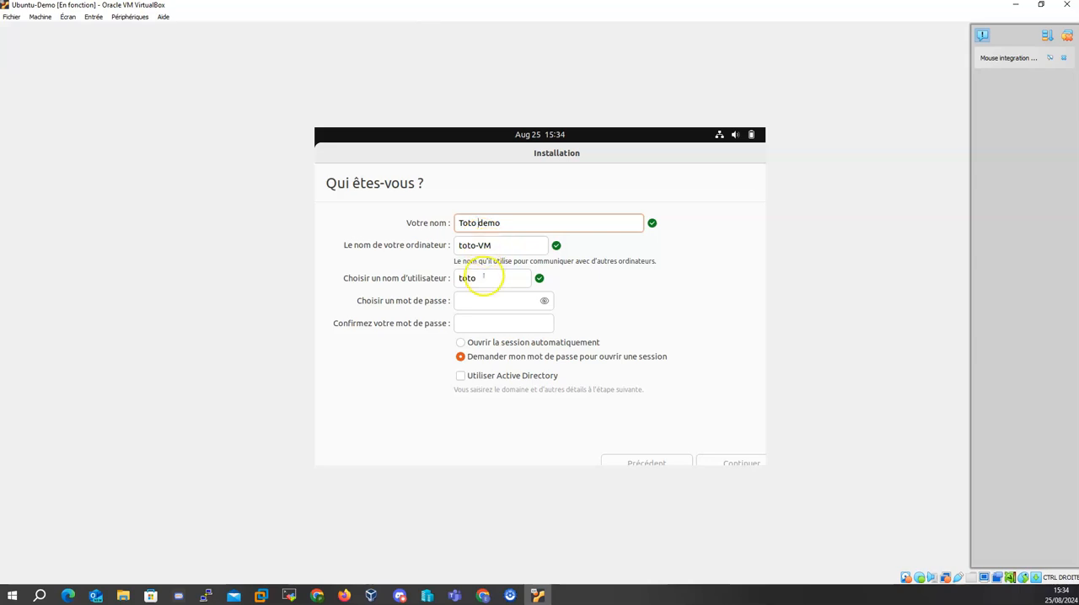
- Enter and confirm the account password, keep the password required at login, and continue the installation
{"action": "left_click", "coordinate": [483, 300]}
{"action": "type", "text": "tototo"}
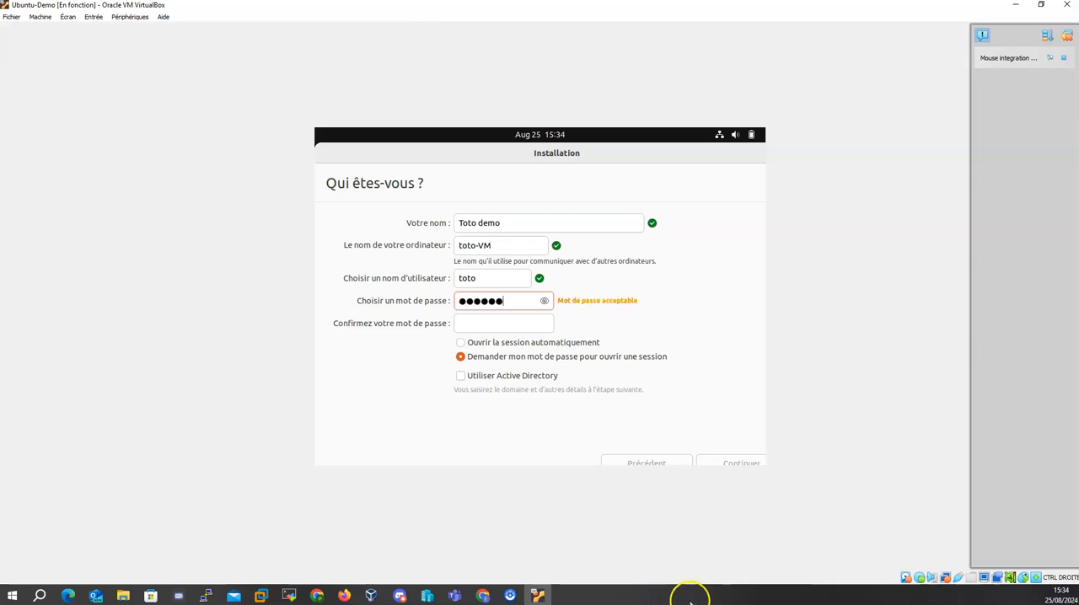
{"action": "key", "text": "Tab"}
{"action": "type", "text": "tototo"}
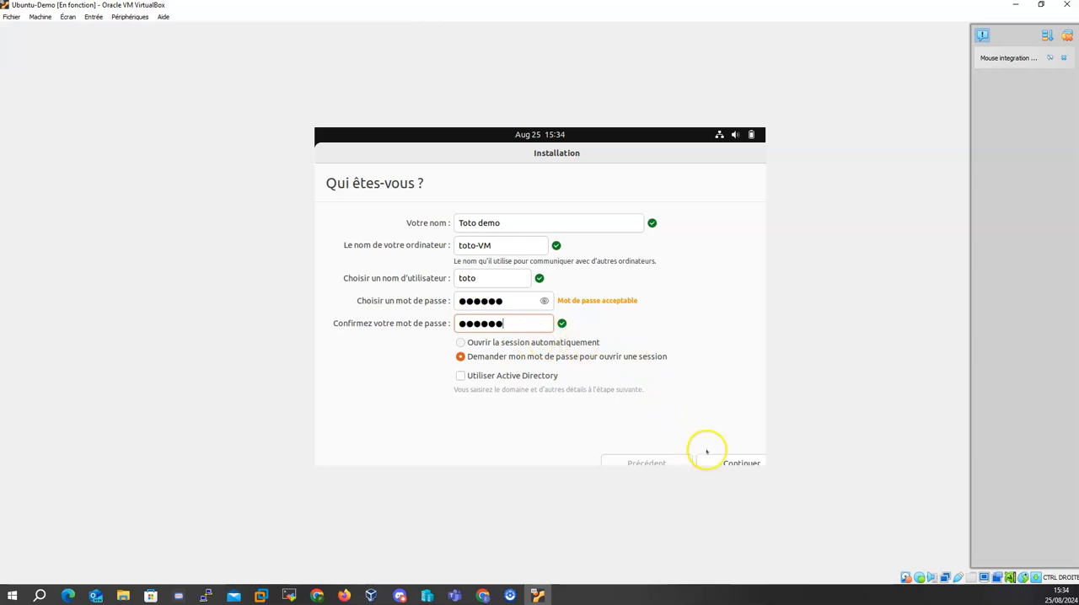
{"action": "left_click", "coordinate": [740, 463]}
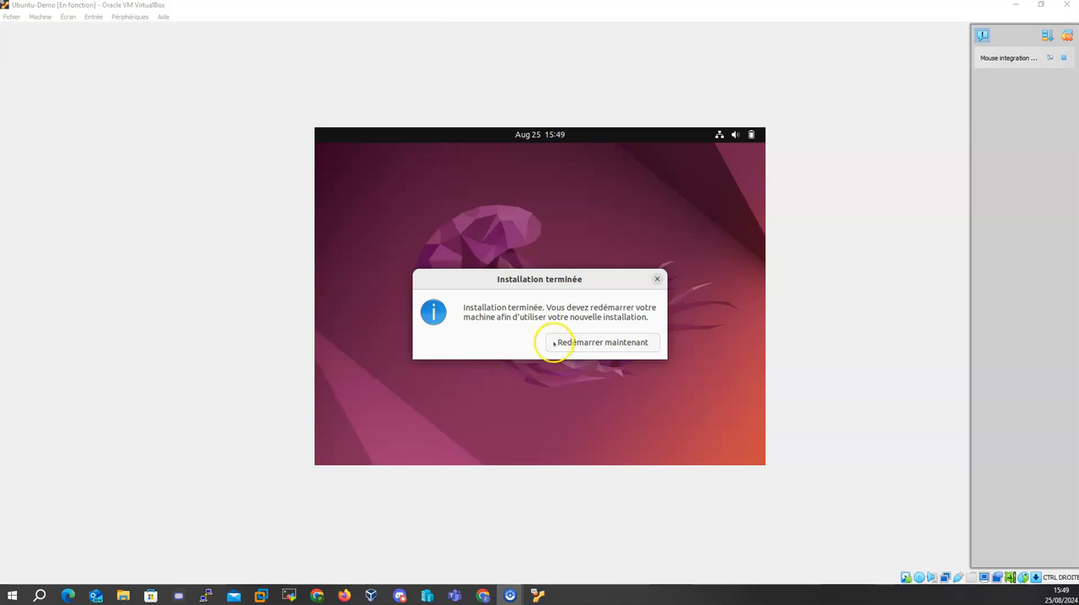
- Restart the machine into the newly installed Ubuntu and sign in to the created account with its password
{"action": "left_click", "coordinate": [603, 343]}
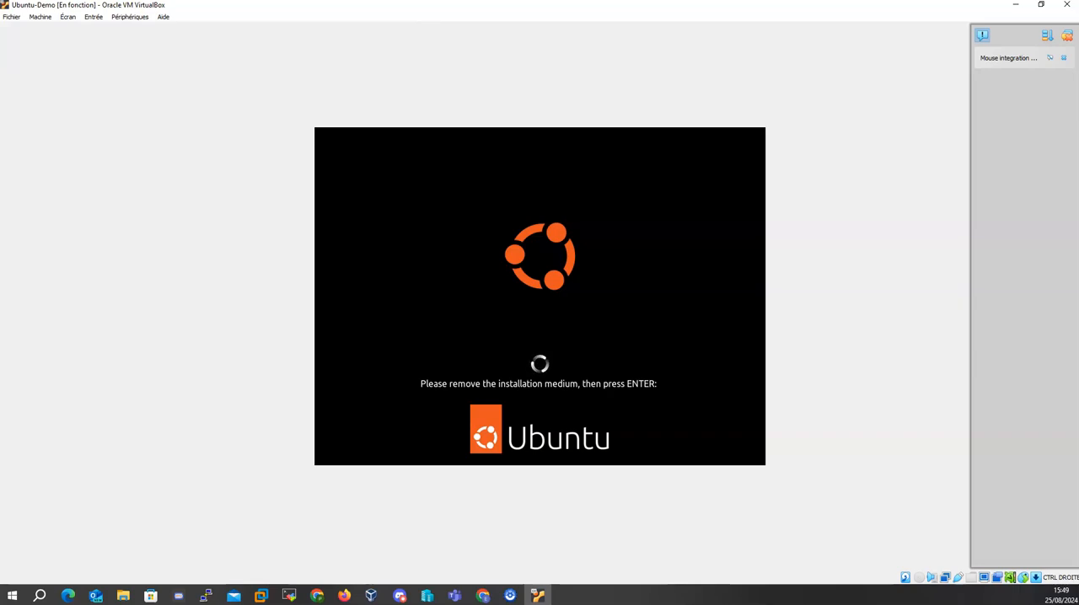
{"action": "key", "text": "Return"}
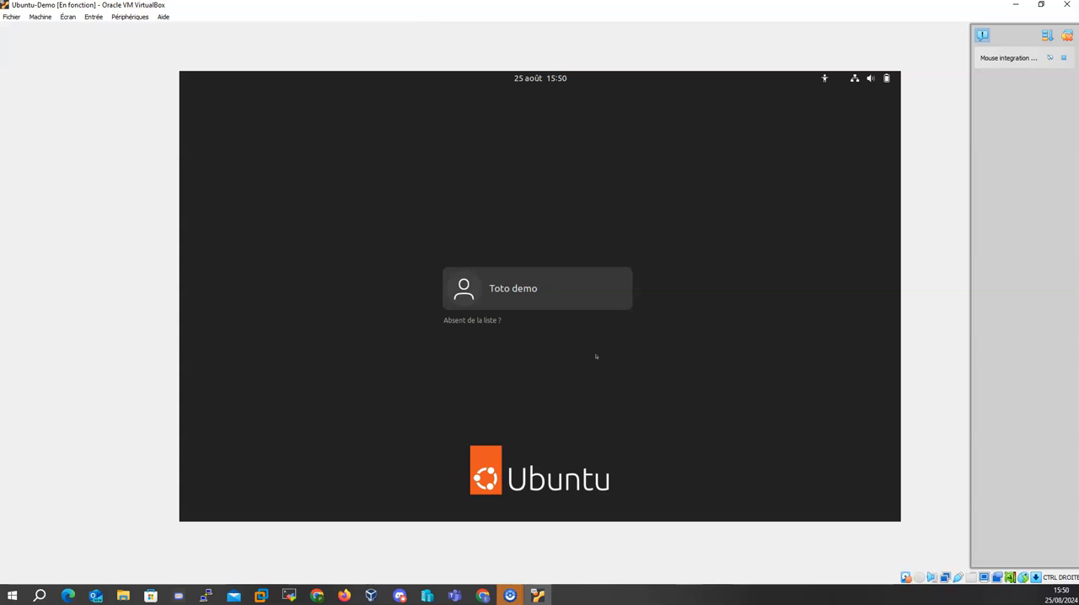
{"action": "left_click", "coordinate": [540, 299]}
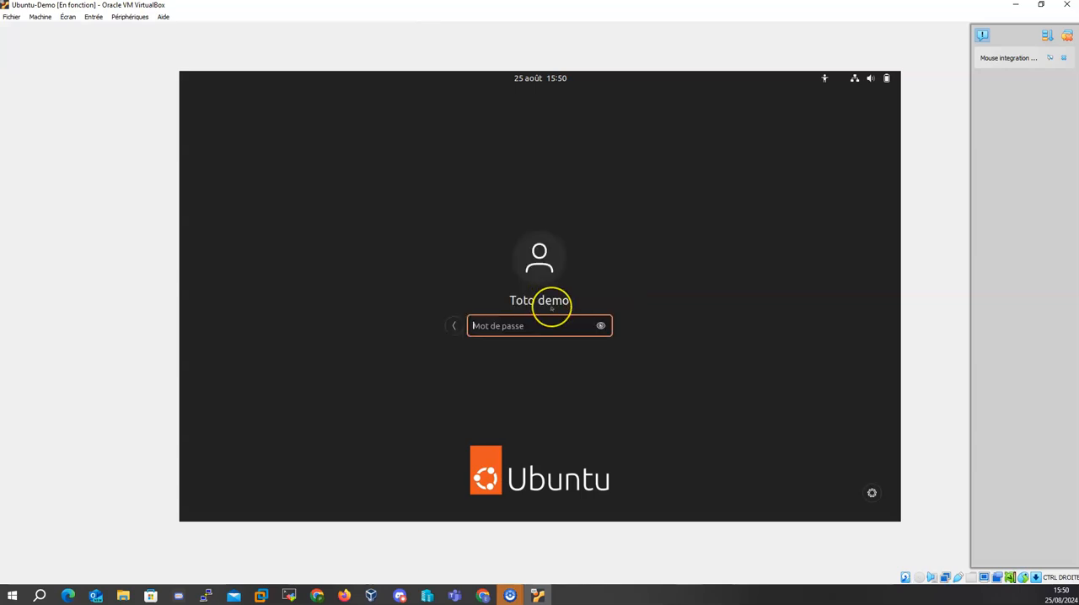
{"action": "type", "text": "aaaaaa"}
{"action": "key", "text": "Return"}
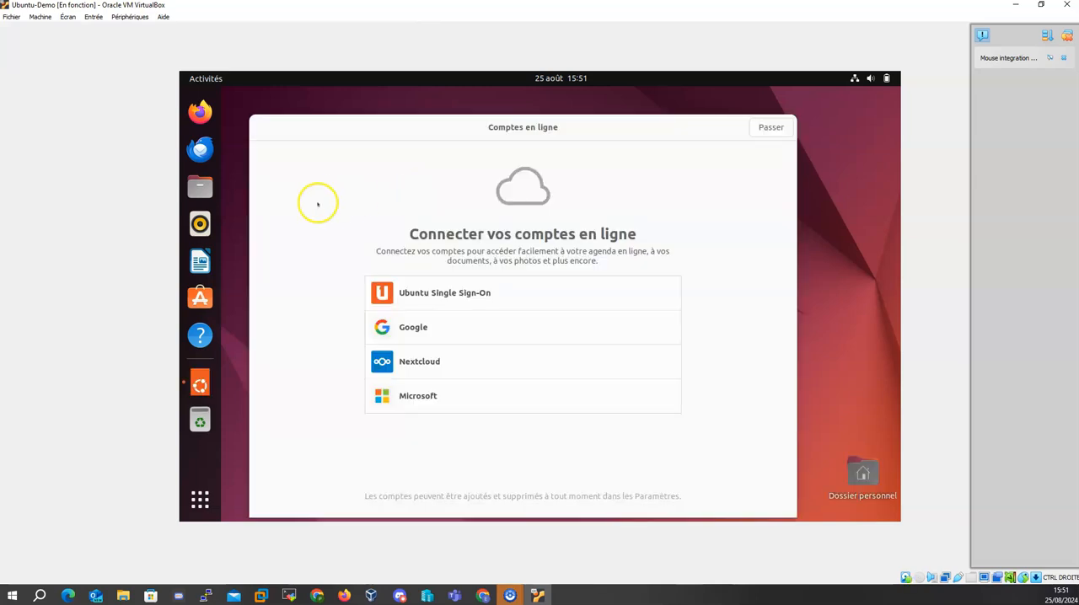
- Complete the Ubuntu welcome setup, skipping online accounts, declining to send system information and leaving location services off
{"action": "left_click", "coordinate": [771, 127]}
{"action": "left_click", "coordinate": [769, 127]}
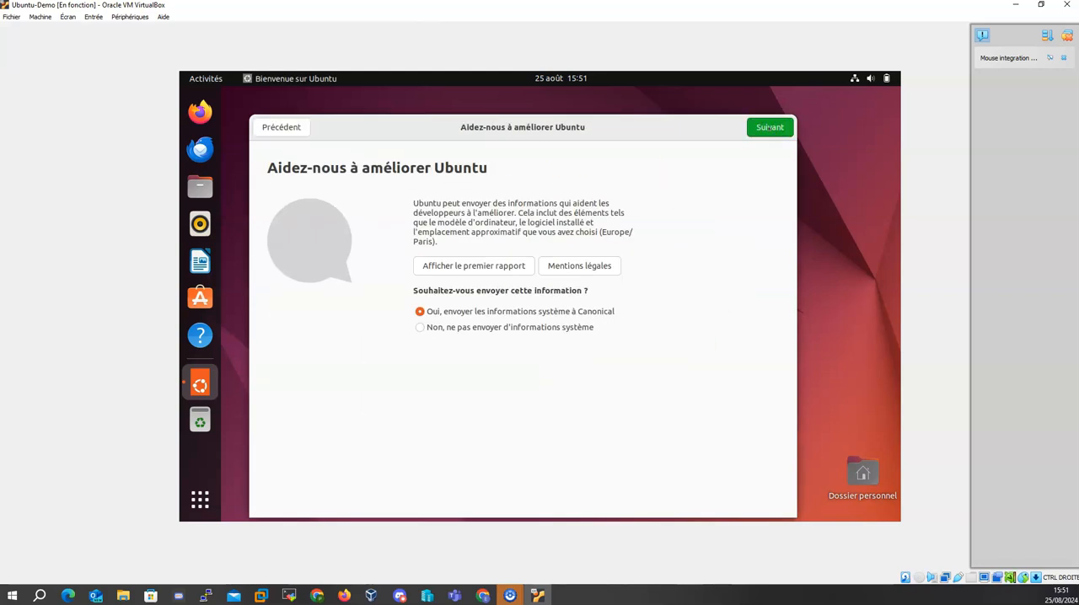
{"action": "left_click", "coordinate": [420, 327]}
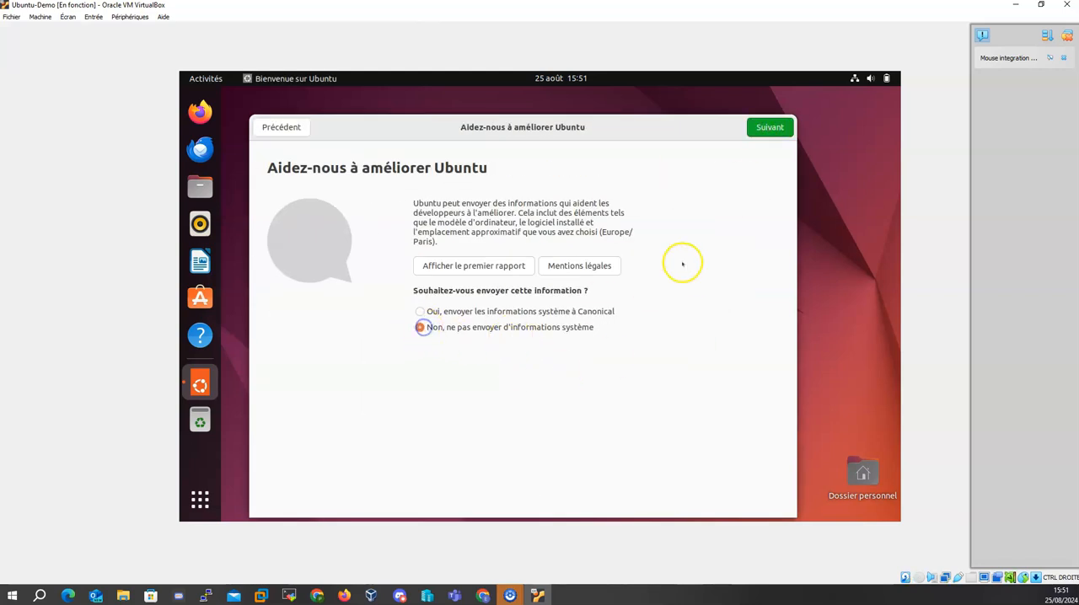
{"action": "left_click", "coordinate": [782, 135]}
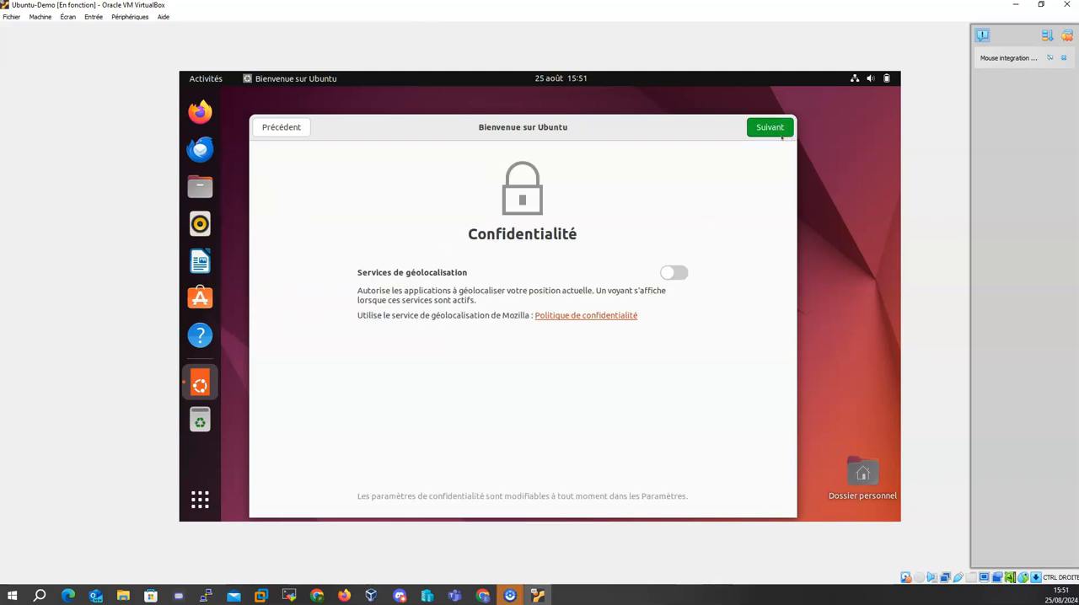
{"action": "left_click", "coordinate": [779, 128]}
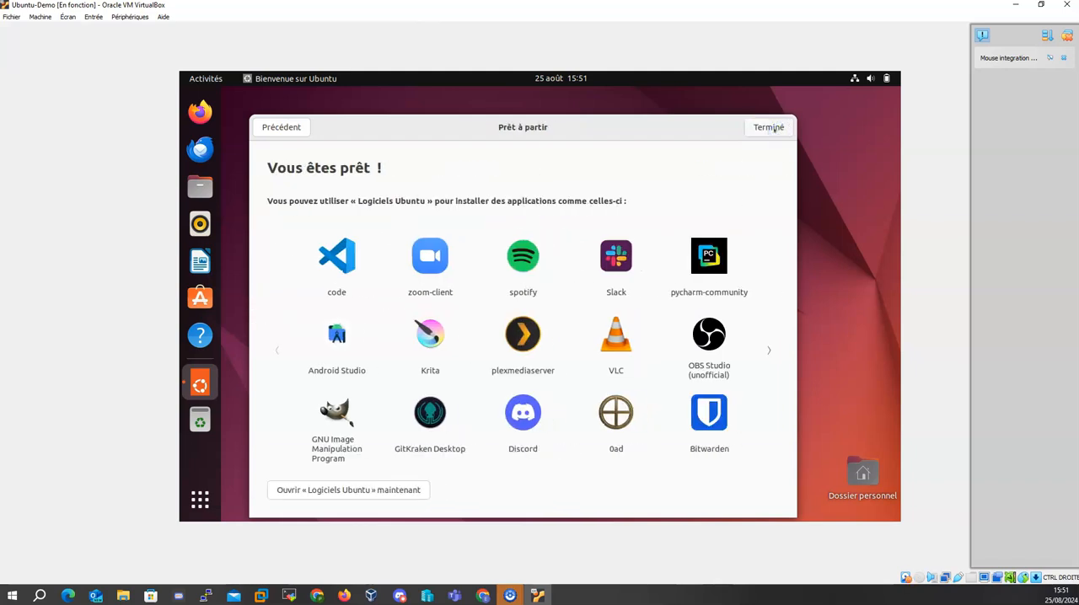
{"action": "left_click", "coordinate": [769, 128]}
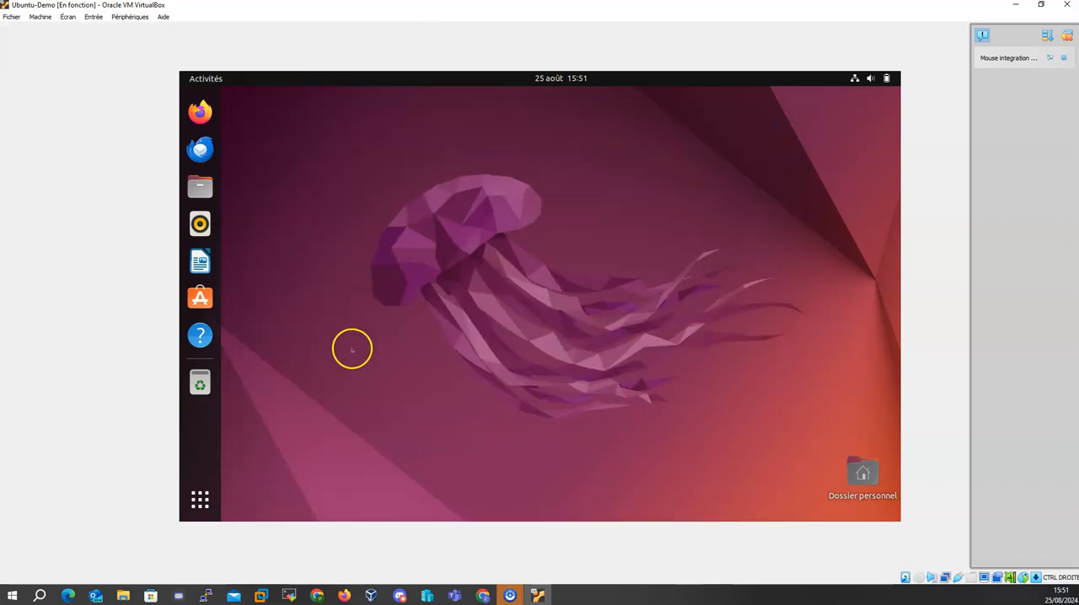